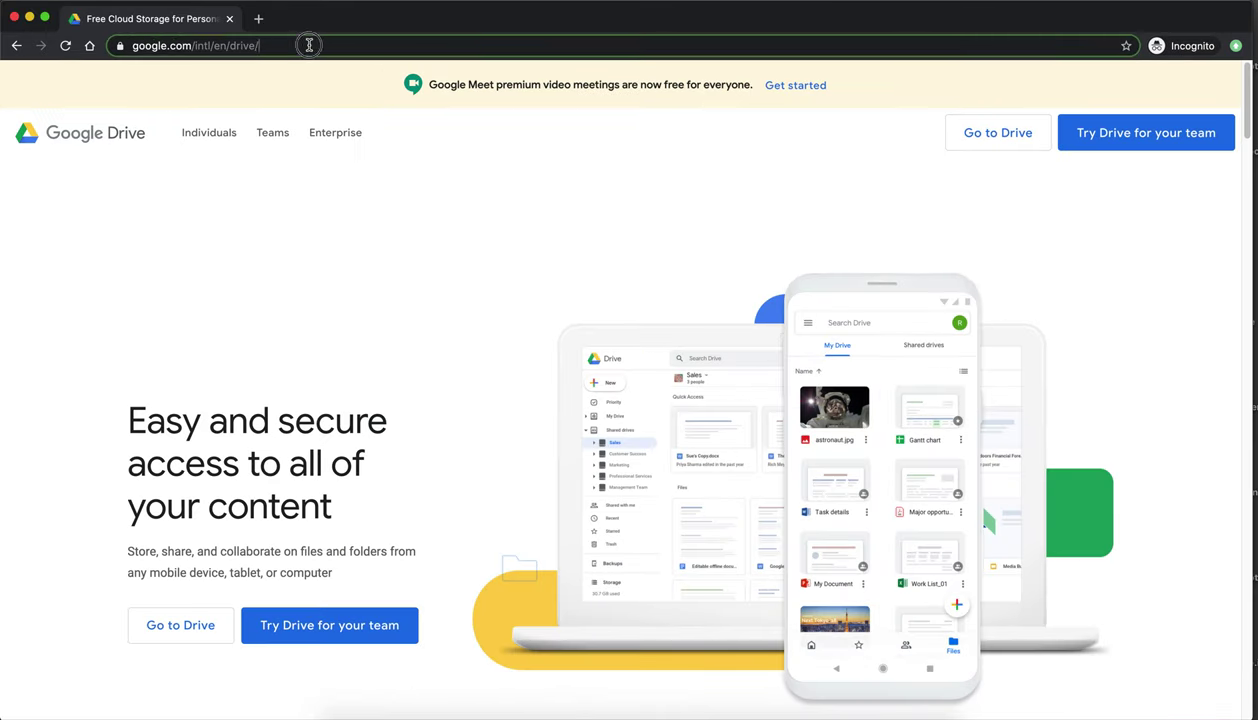
- In the incognito Chrome window, start entering google.com/drive to reach the Google Drive landing page
left_click(309, 45)
- Go to Google Drive sign-in via 'dr', enter the college e-mail address, and continue
type("dr")
key("Return")
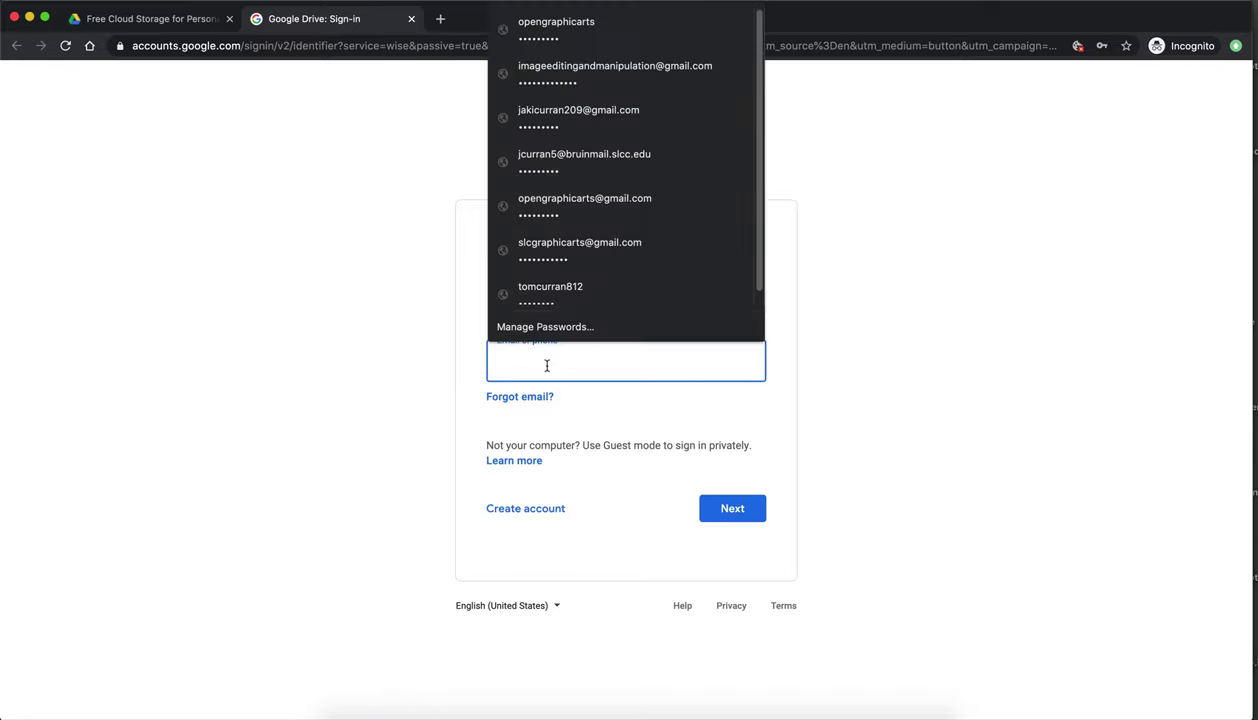
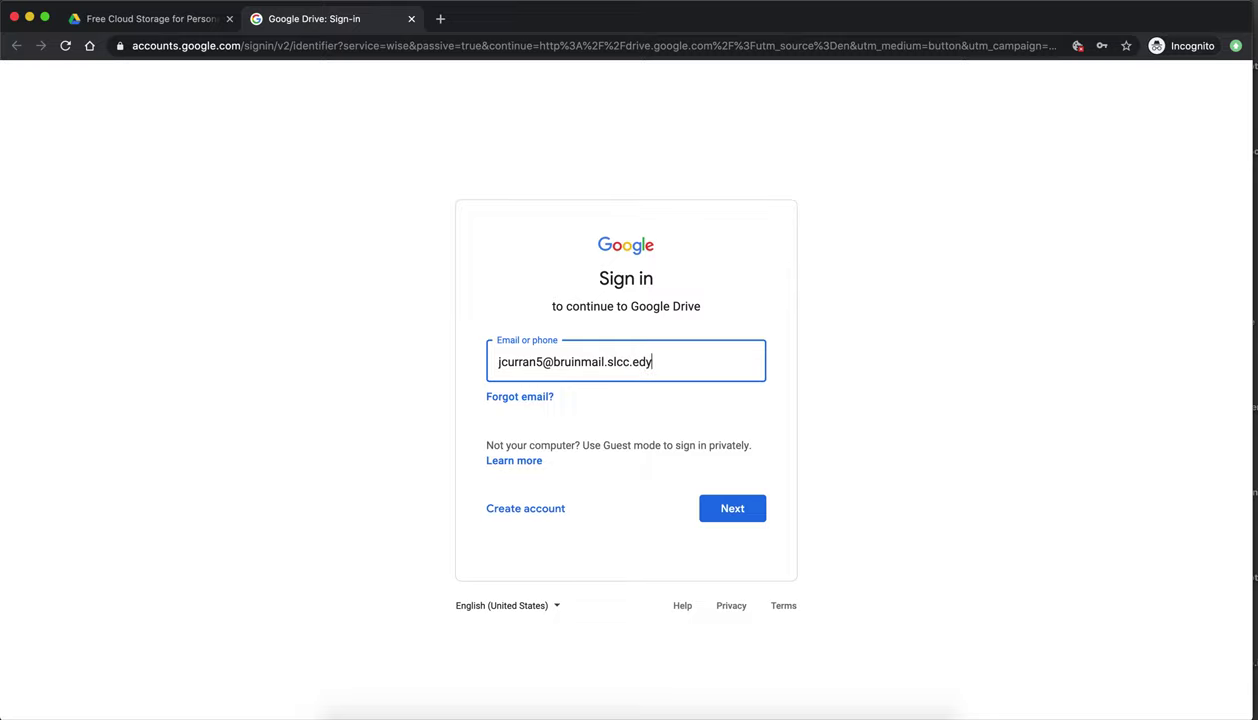
left_click(421, 428)
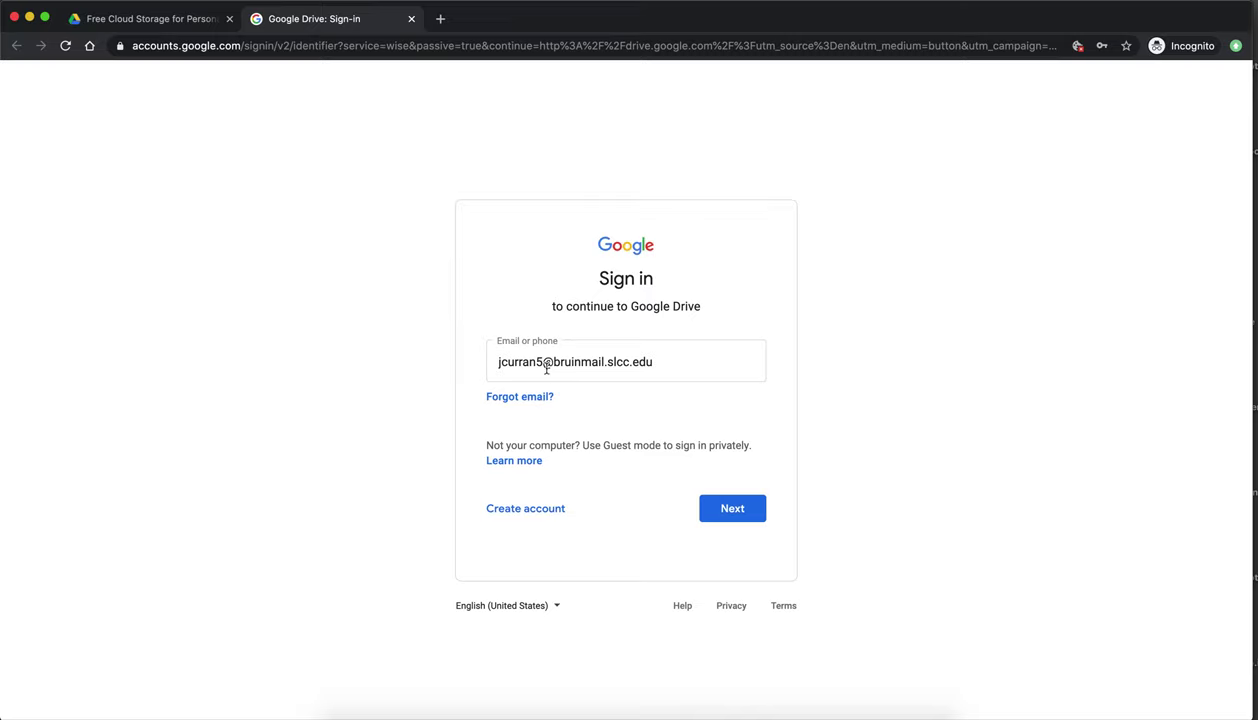
left_click_drag(538, 362, 758, 361)
key("super+c")
key("BackSpace")
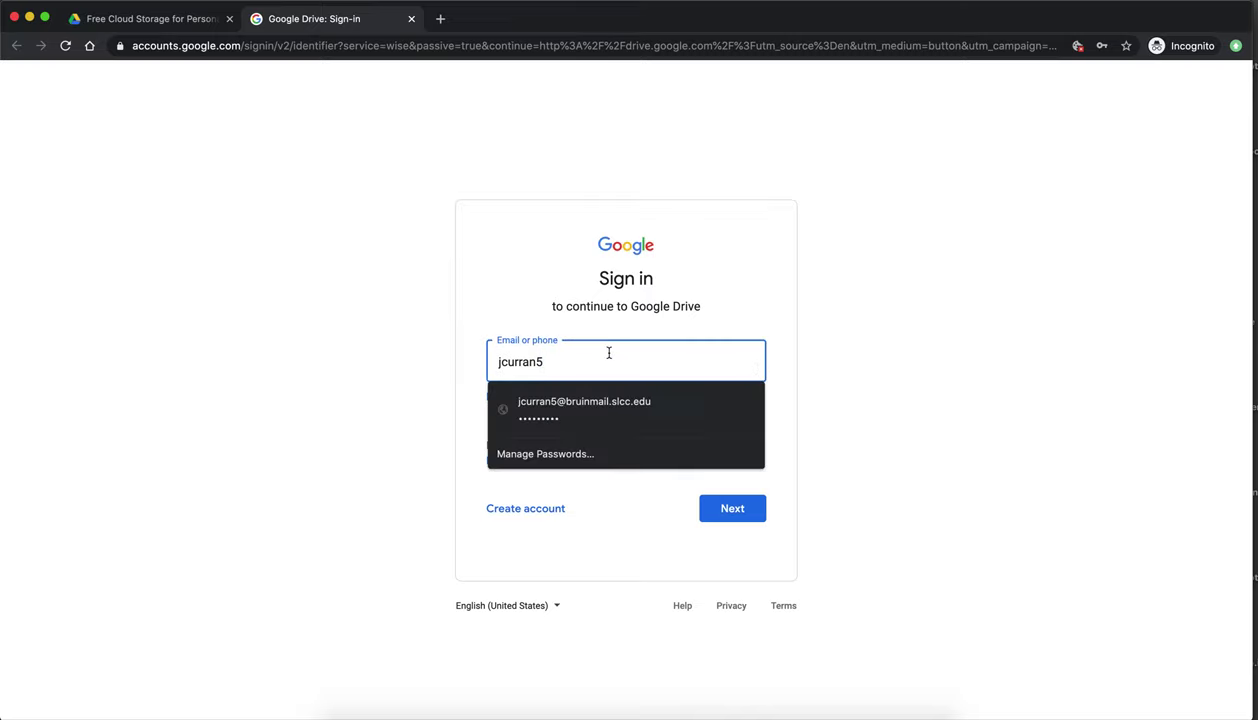
key("super+v")
left_click(615, 492)
left_click(703, 506)
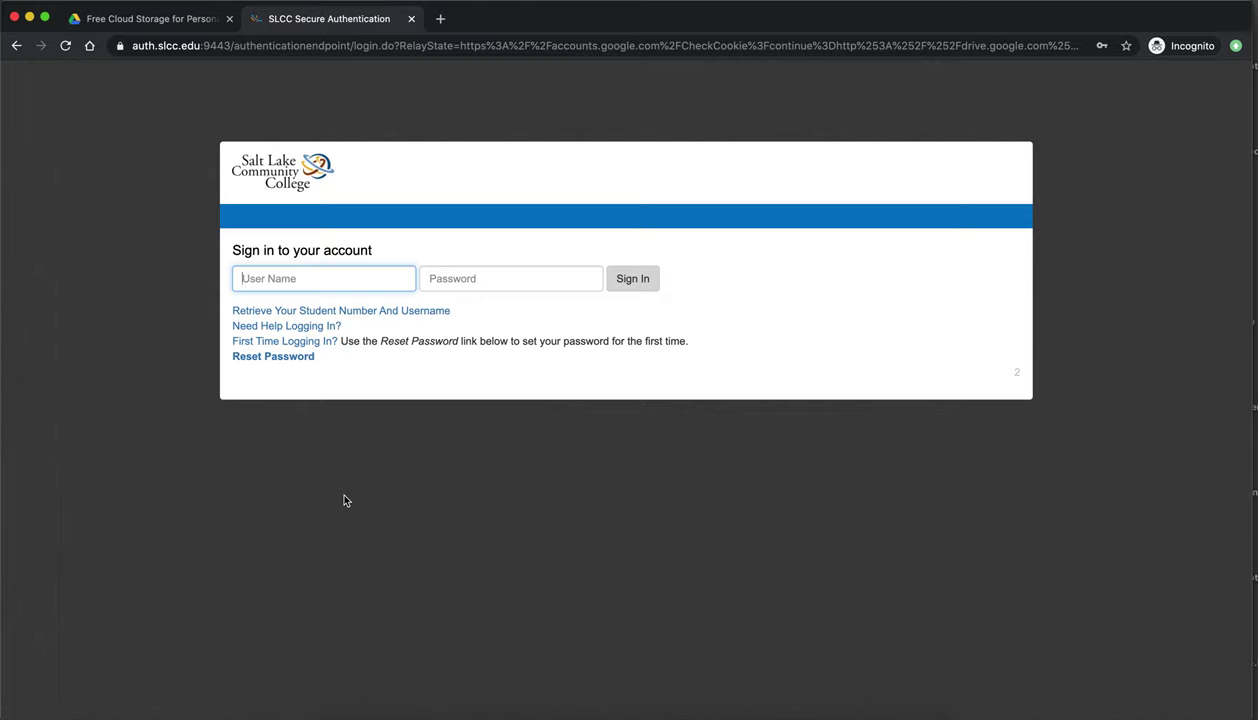
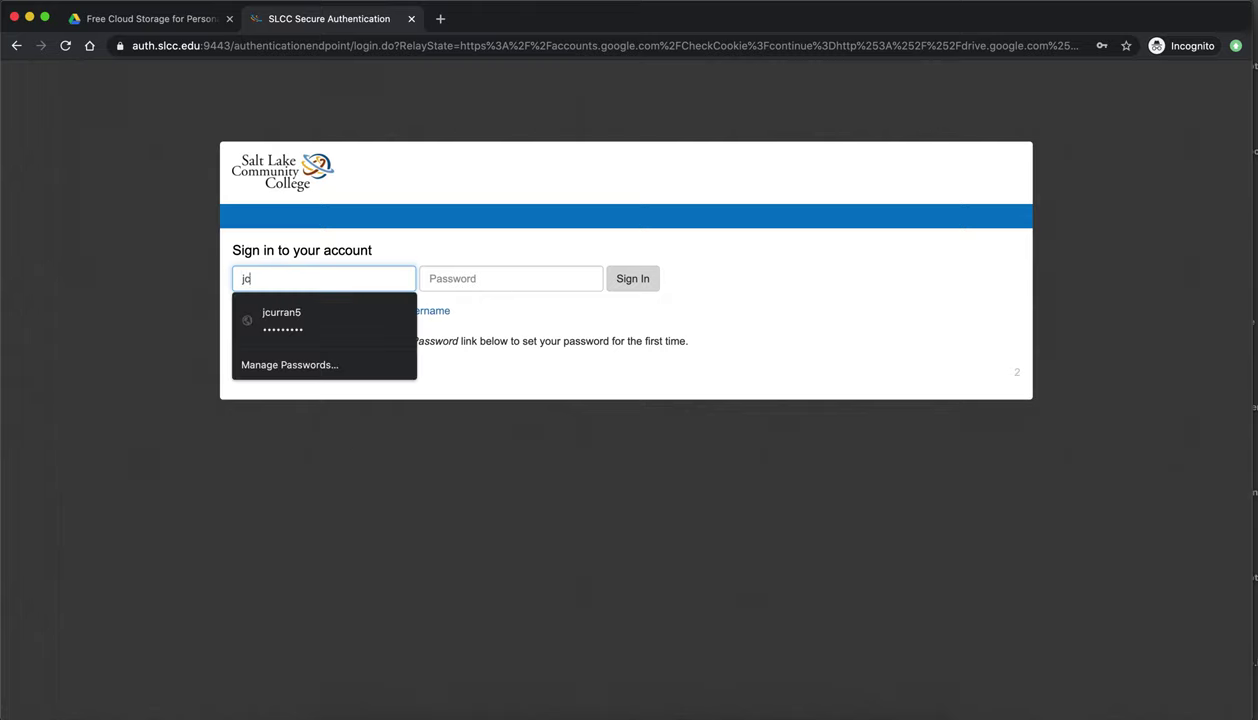
- Enter the college username and use the saved SLCC login to reach My Drive
left_click(432, 278)
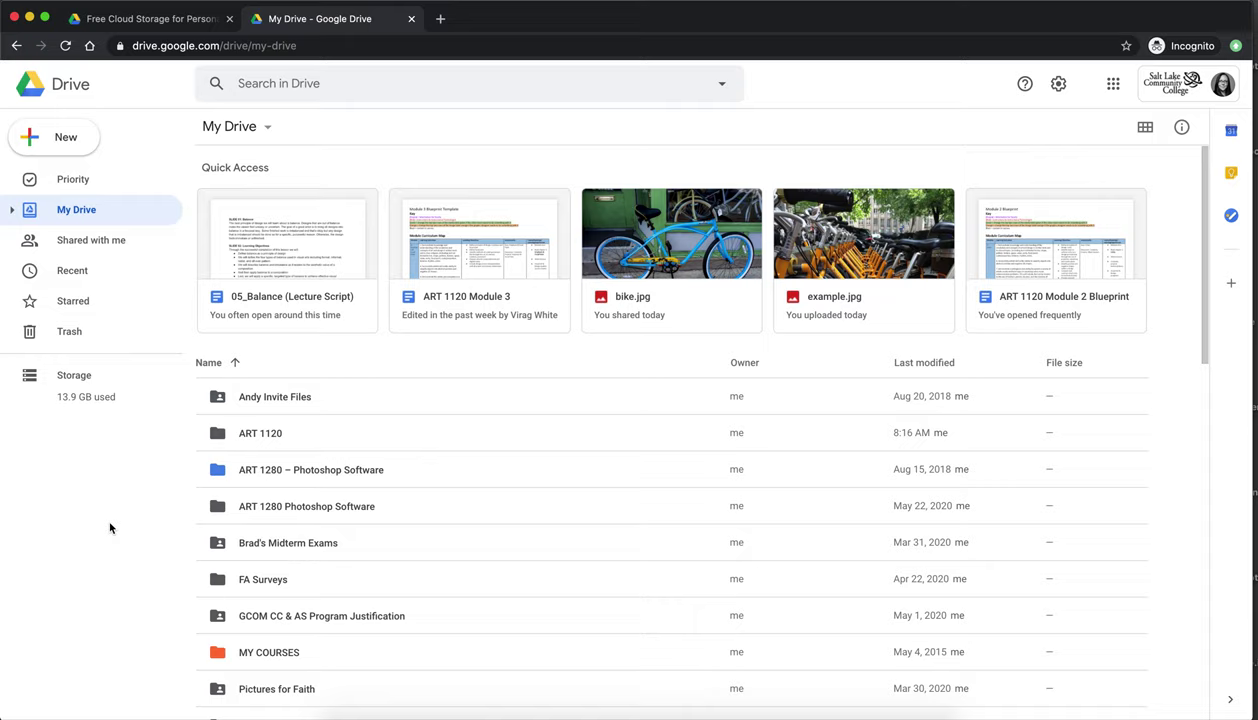
- Open the ART 1120 folder in My Drive
left_click(76, 135)
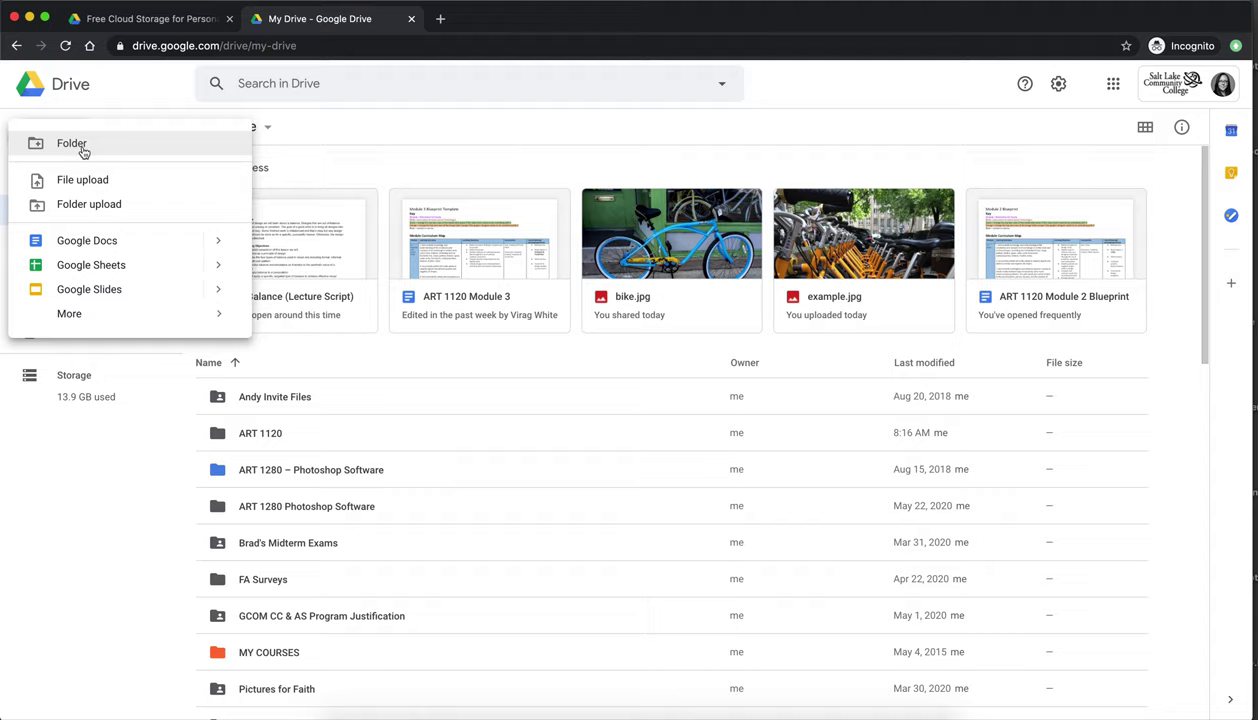
left_click(95, 485)
left_click(228, 444)
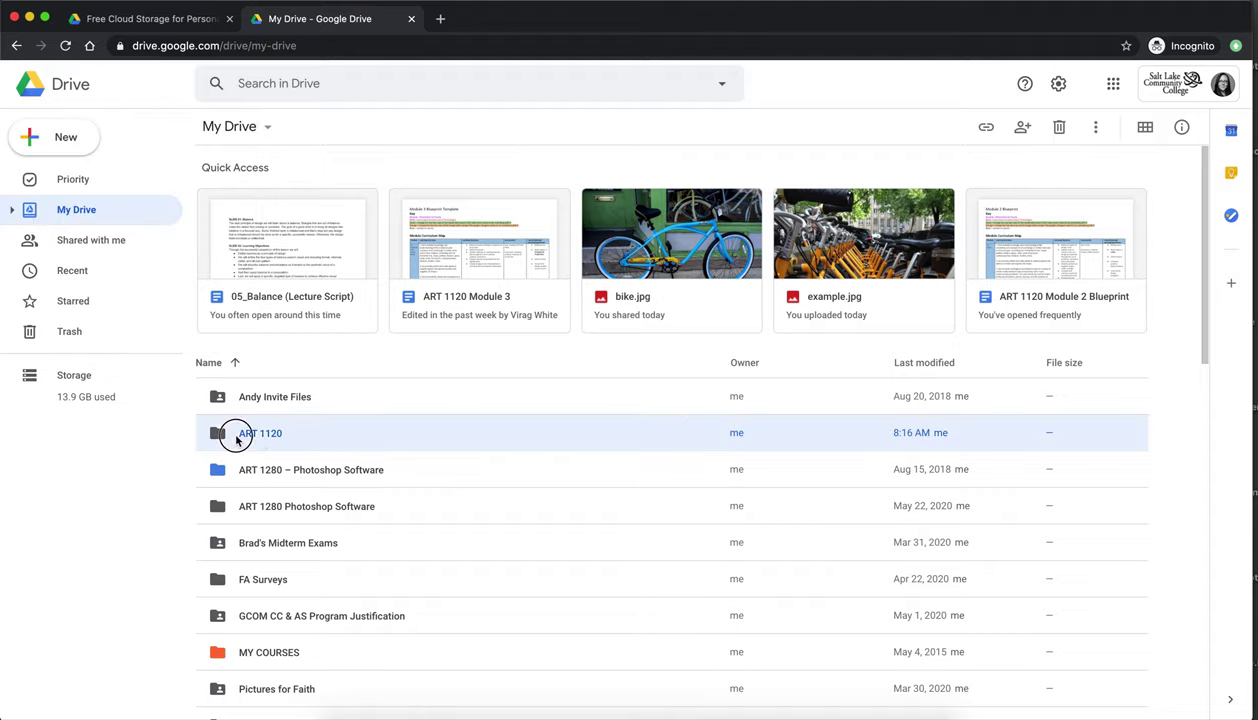
double_click(217, 437)
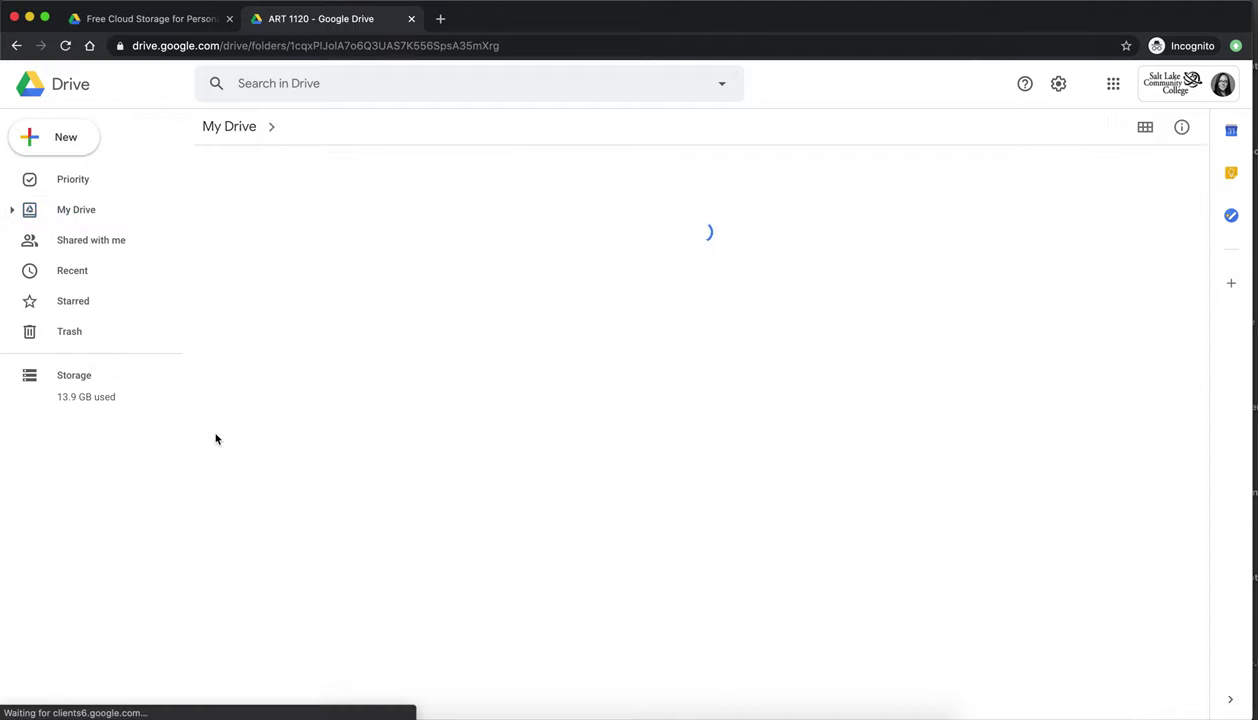
left_click(76, 145)
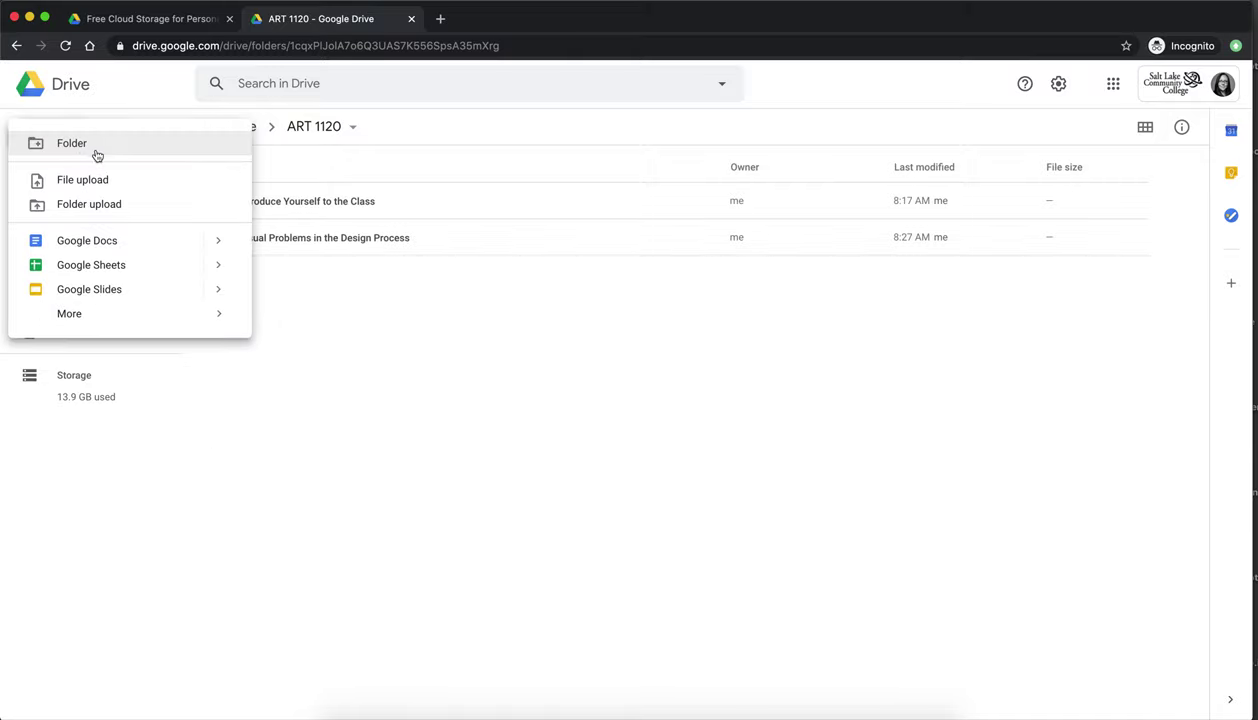
left_click(394, 354)
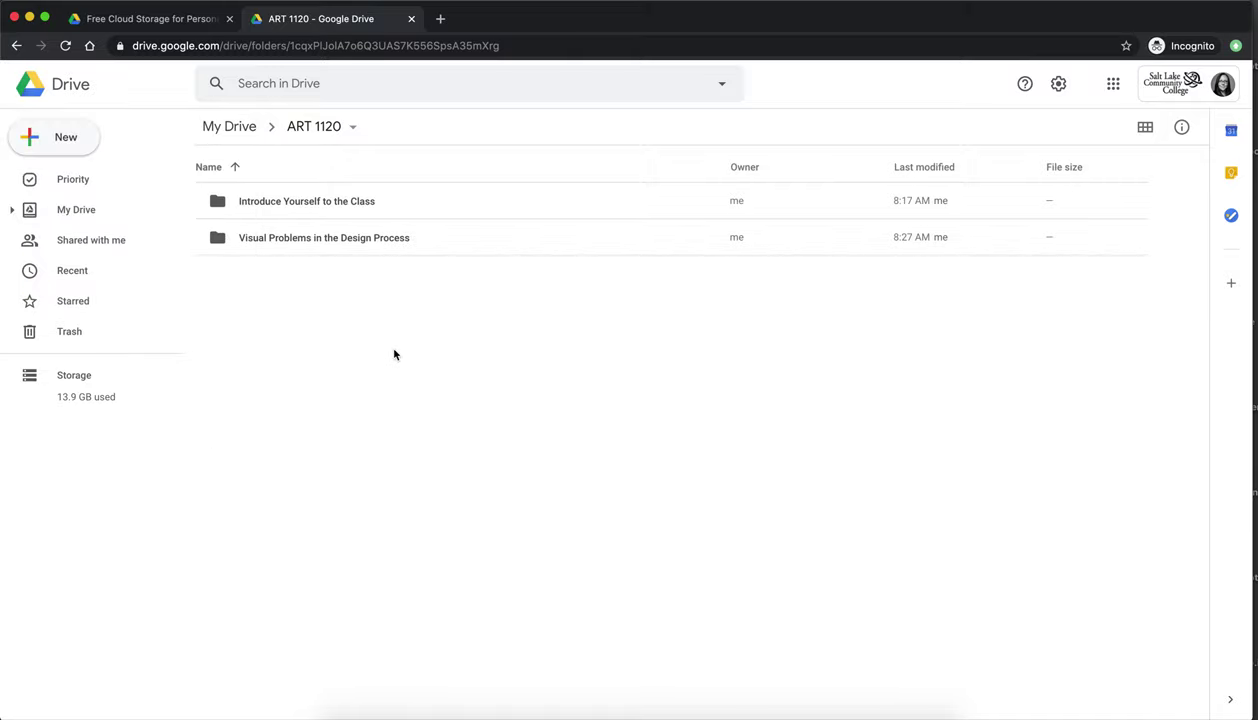
- Open Visual Problems in the Design Process and select bike.jpg and example.jpg for removal
double_click(256, 203)
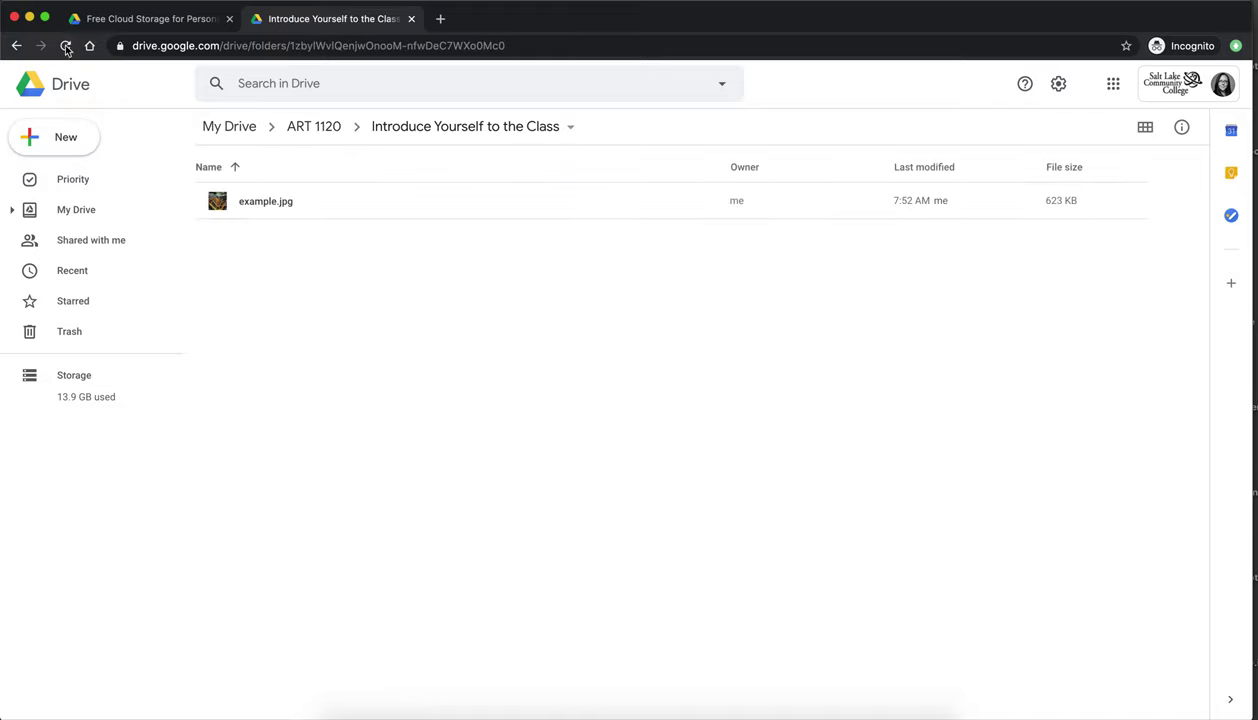
left_click(16, 45)
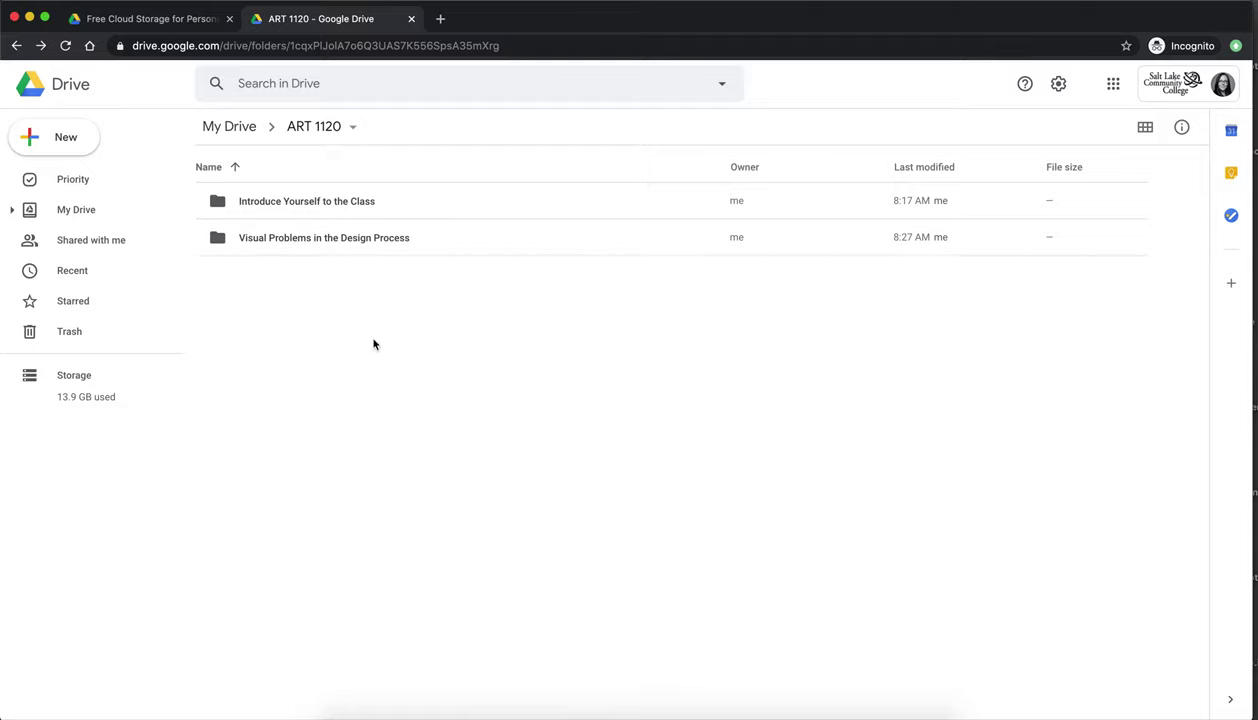
double_click(254, 238)
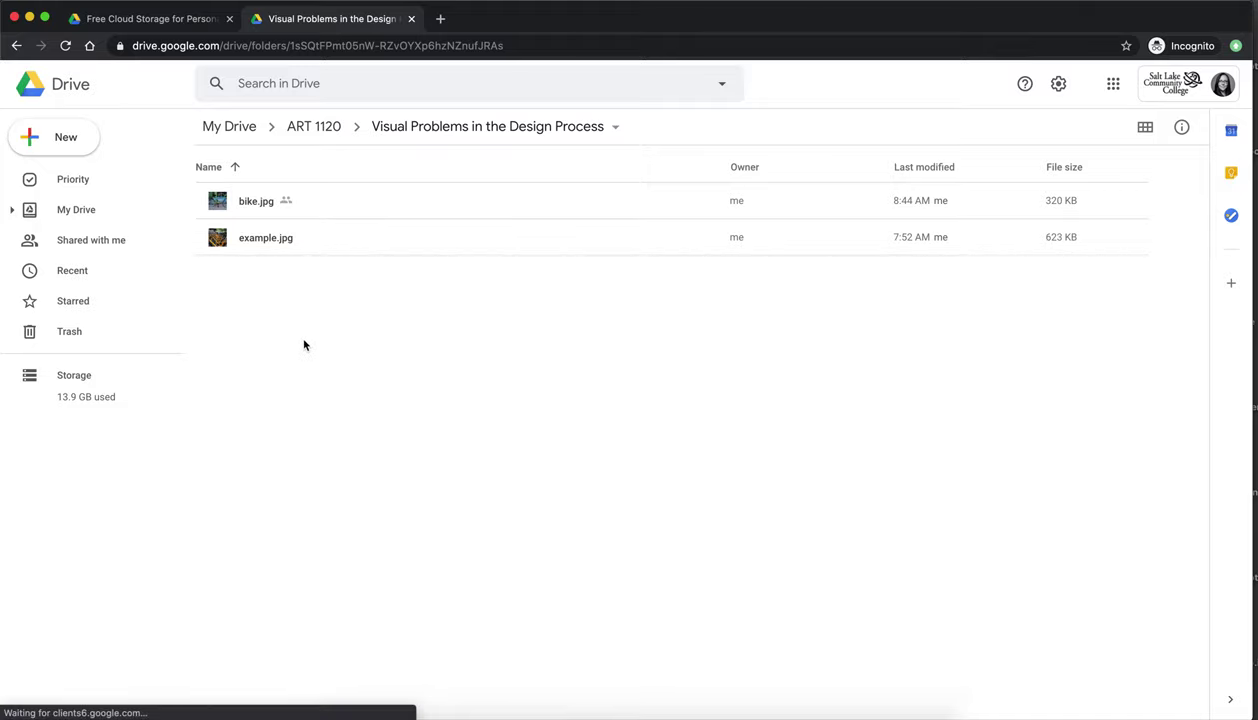
left_click_drag(304, 345, 68, 331)
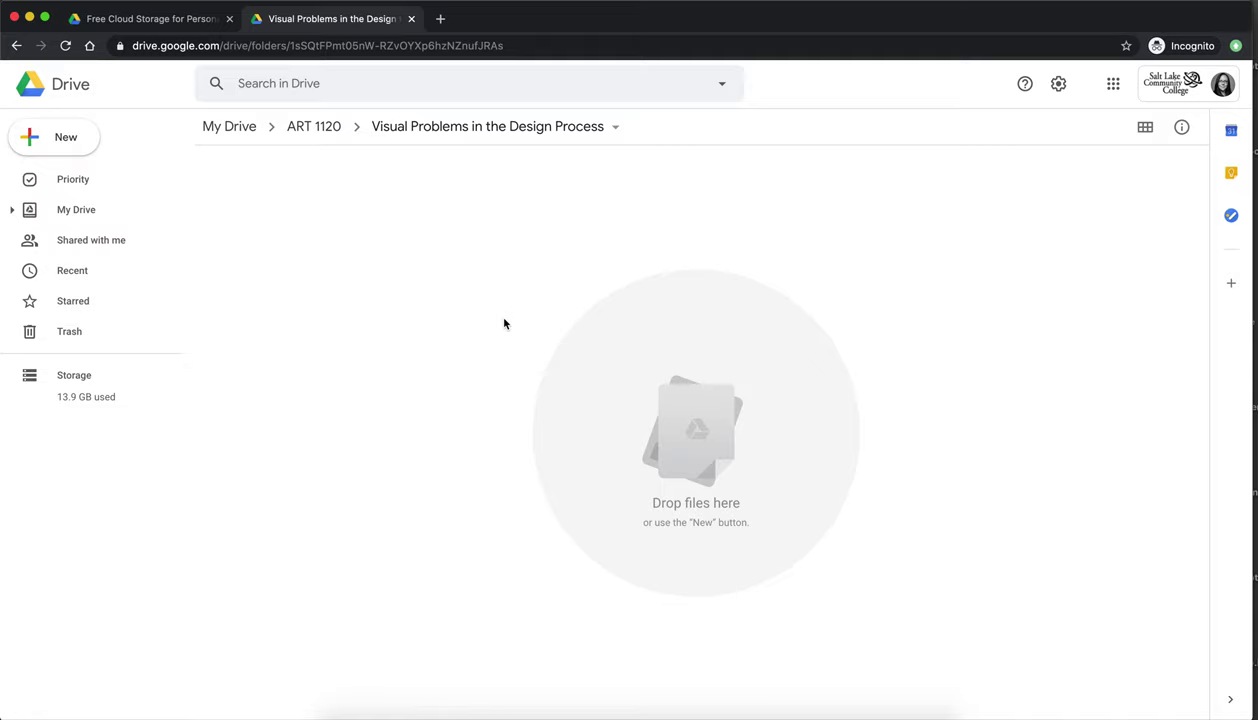
- Upload example.jpg from the Desktop with New > File upload
left_click(58, 141)
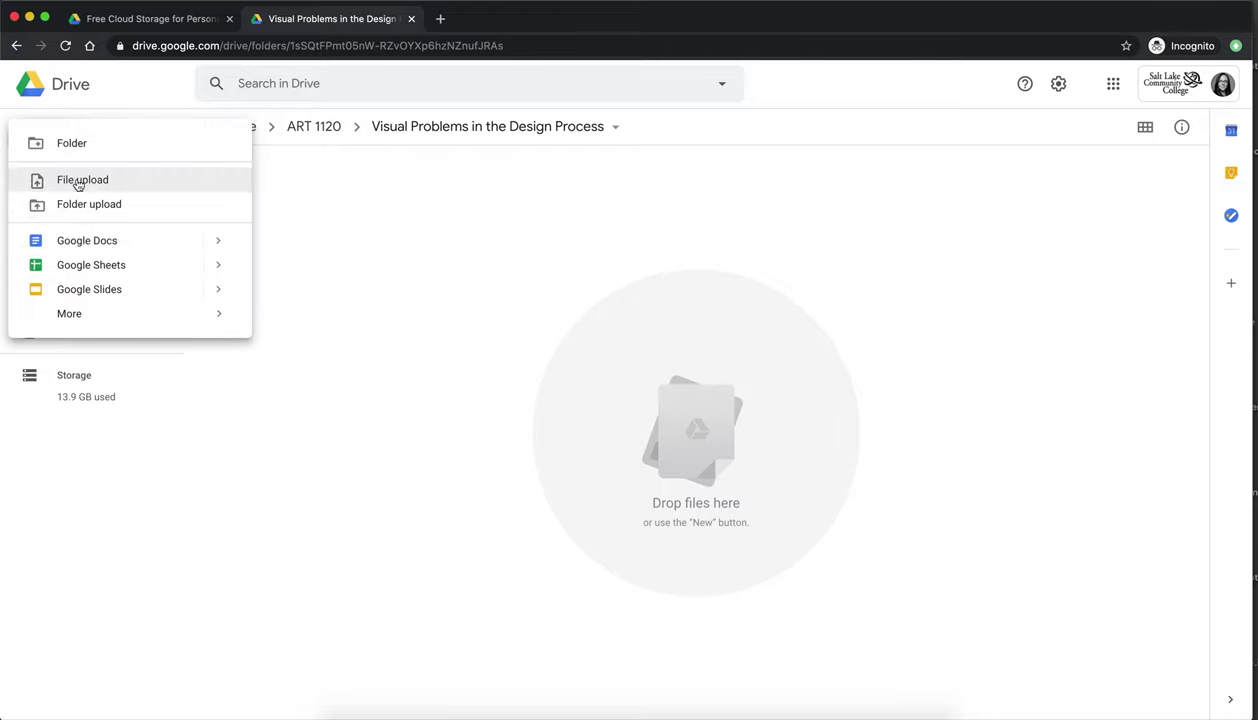
left_click(76, 183)
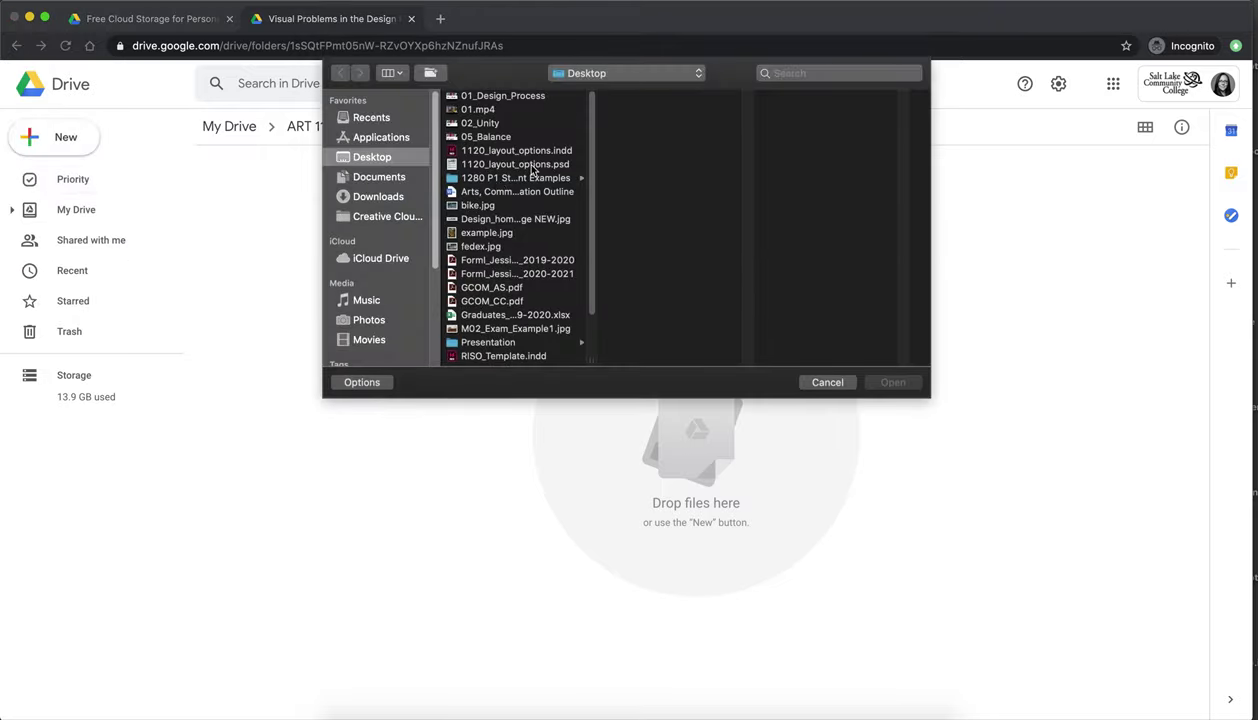
left_click(495, 234)
left_click(891, 383)
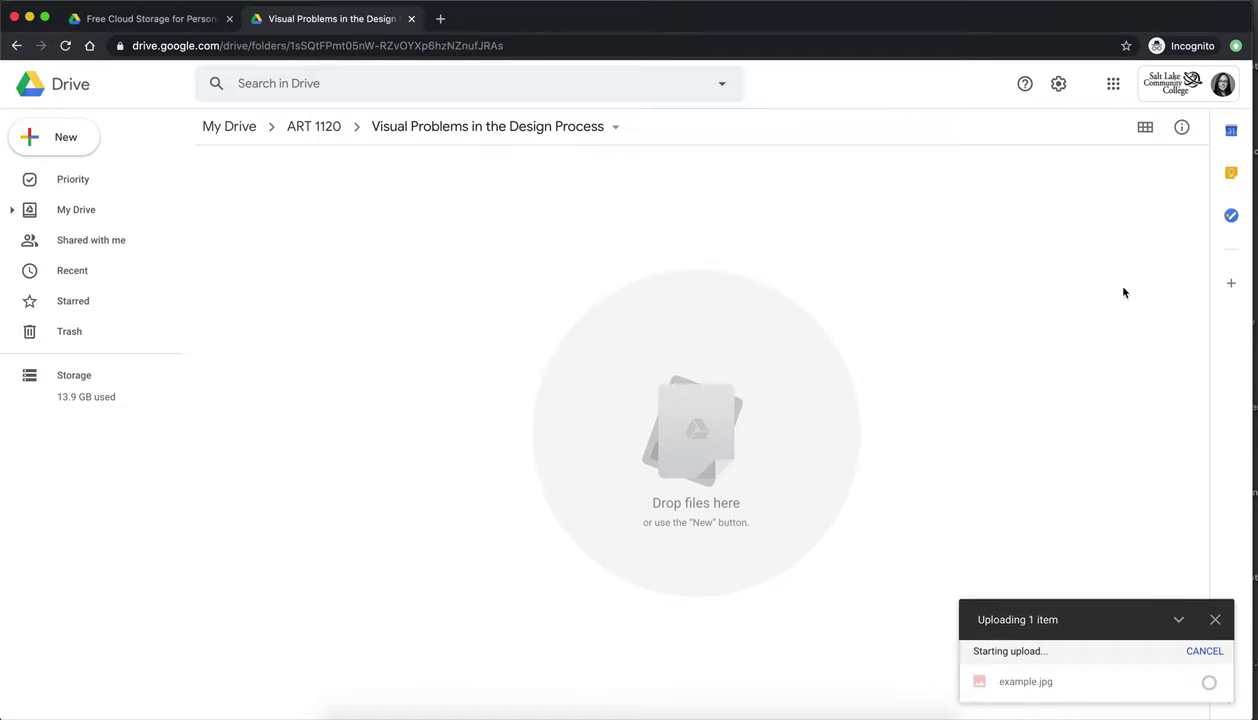
- Drag bike.jpg, fedex.jpg and M02_Exam_Example1.jpg from the desktop into the Drive folder
left_click_drag(1238, 335, 905, 328)
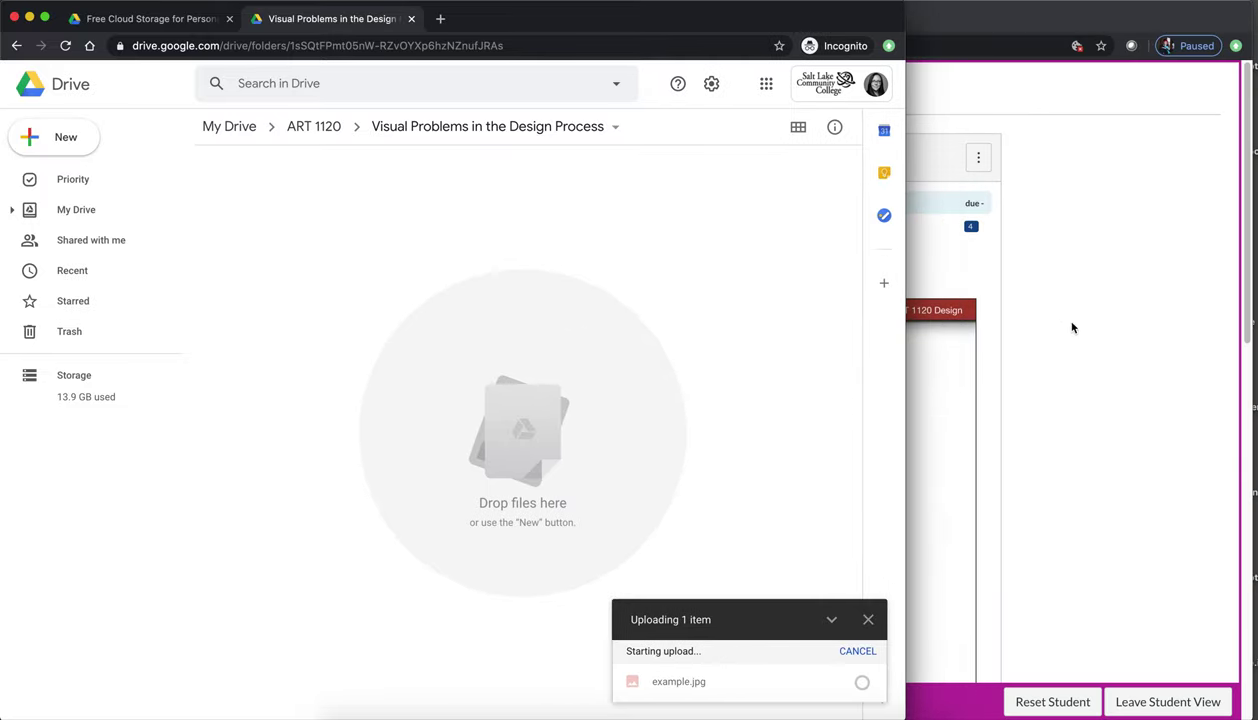
left_click(1072, 327)
left_click(30, 18)
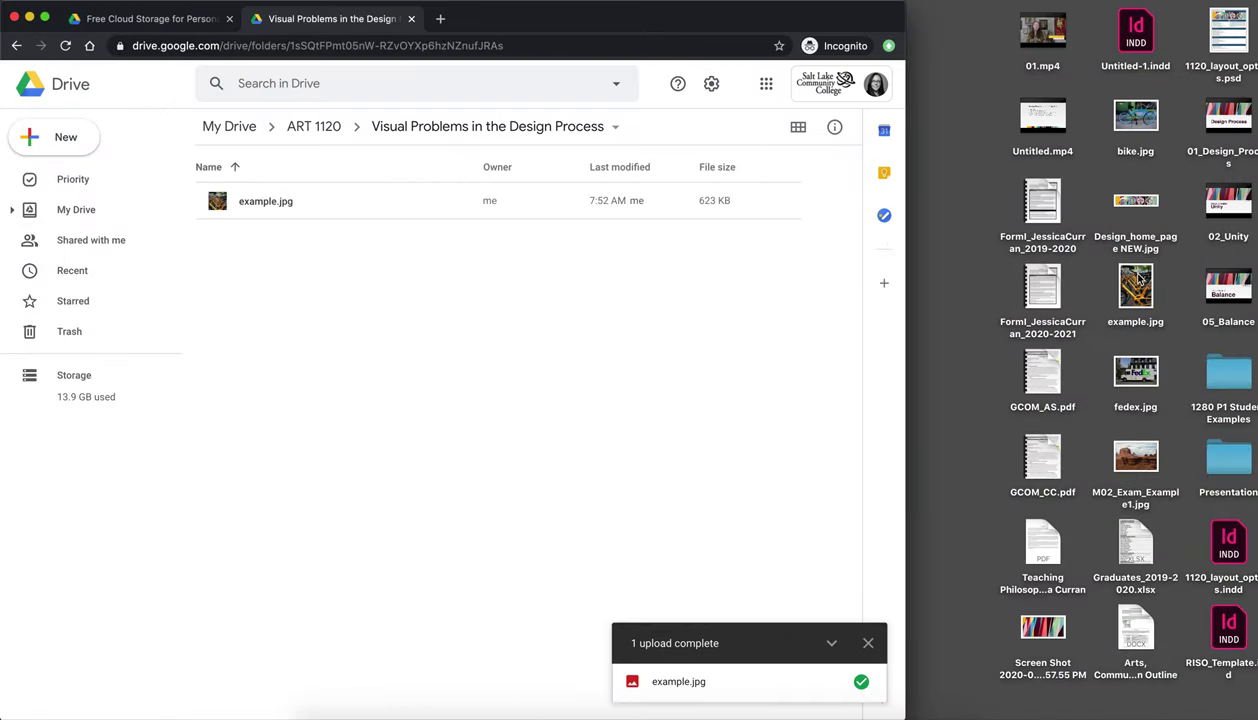
left_click_drag(1125, 122, 429, 300)
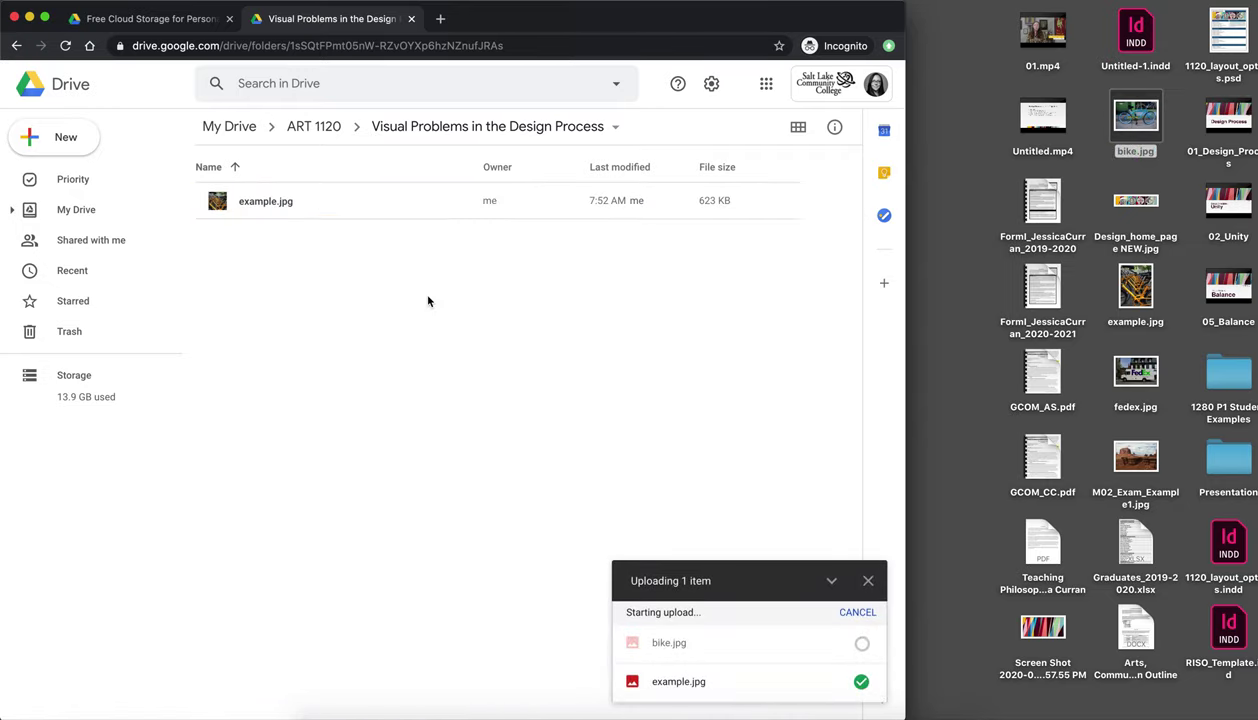
left_click_drag(1135, 372, 640, 420)
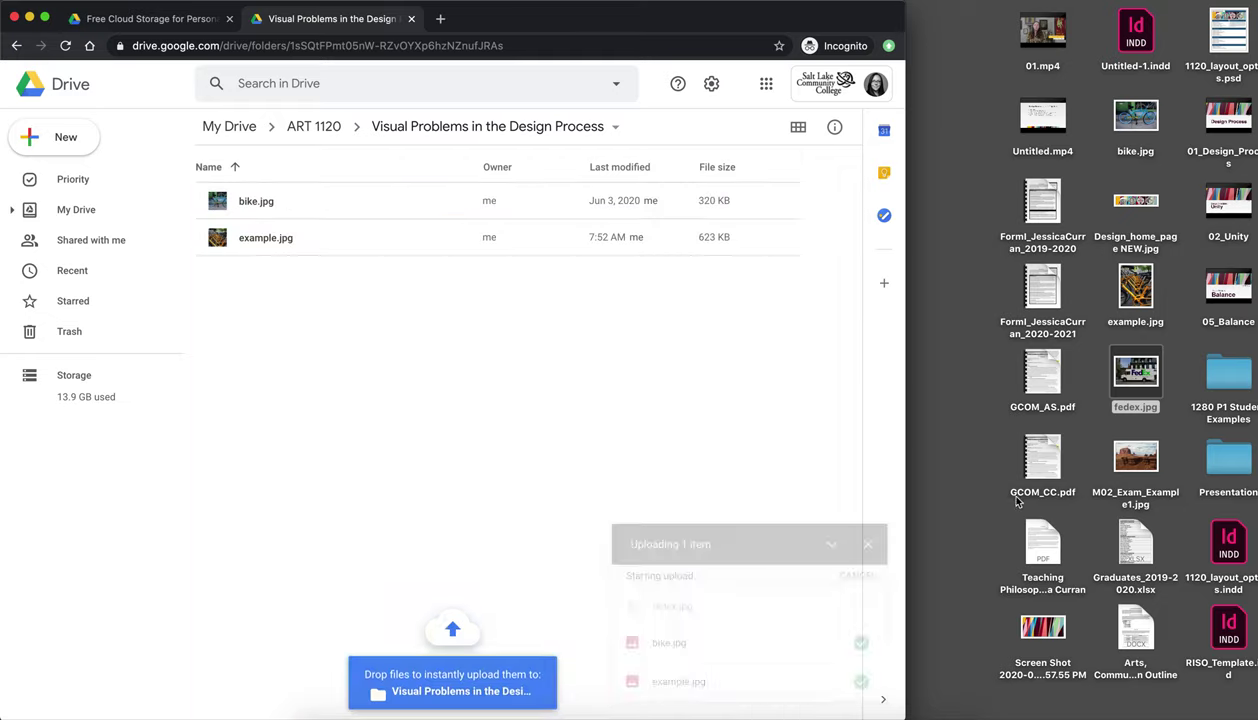
left_click_drag(1135, 458, 530, 394)
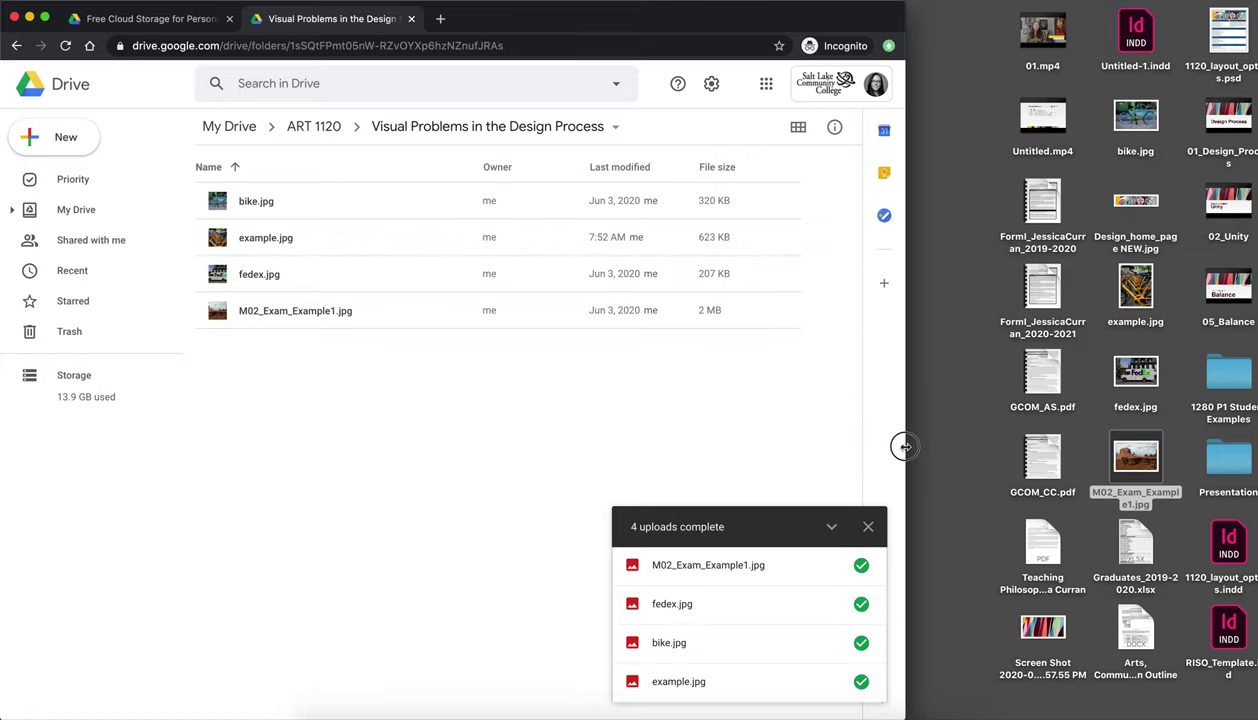
left_click_drag(905, 445, 1254, 449)
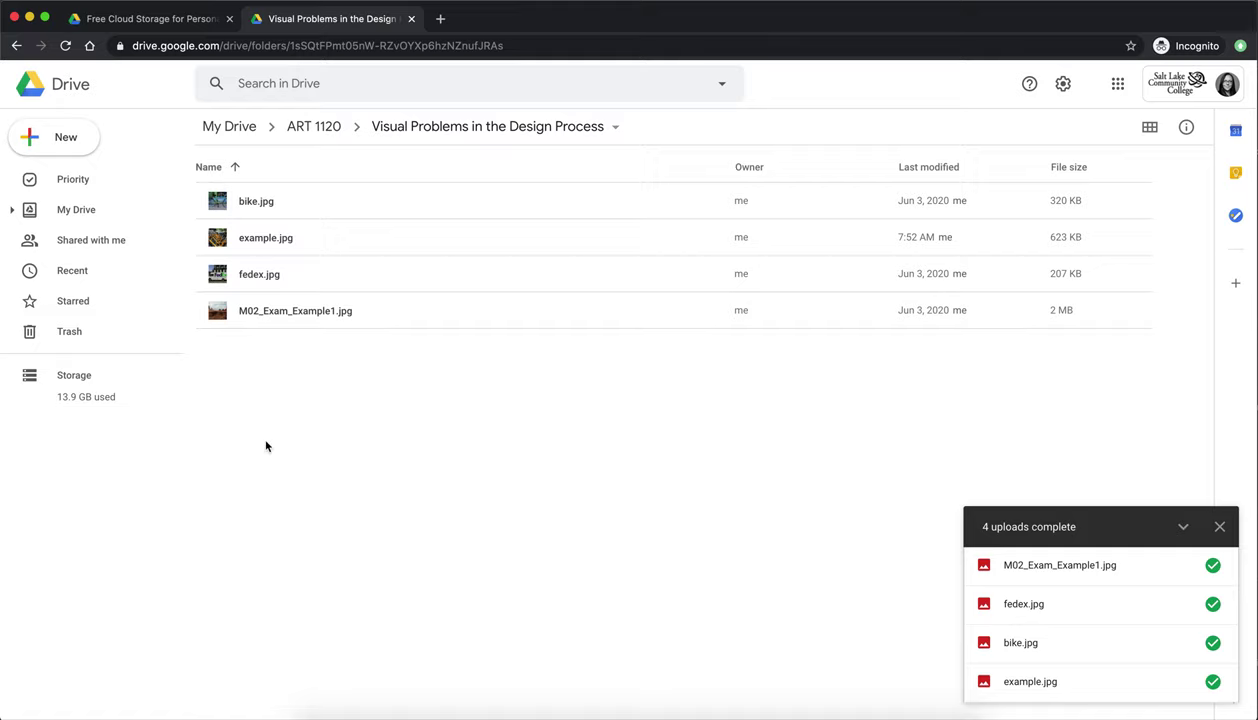
- Select bike.jpg in the file list and bring up its shareable link
left_click(250, 200)
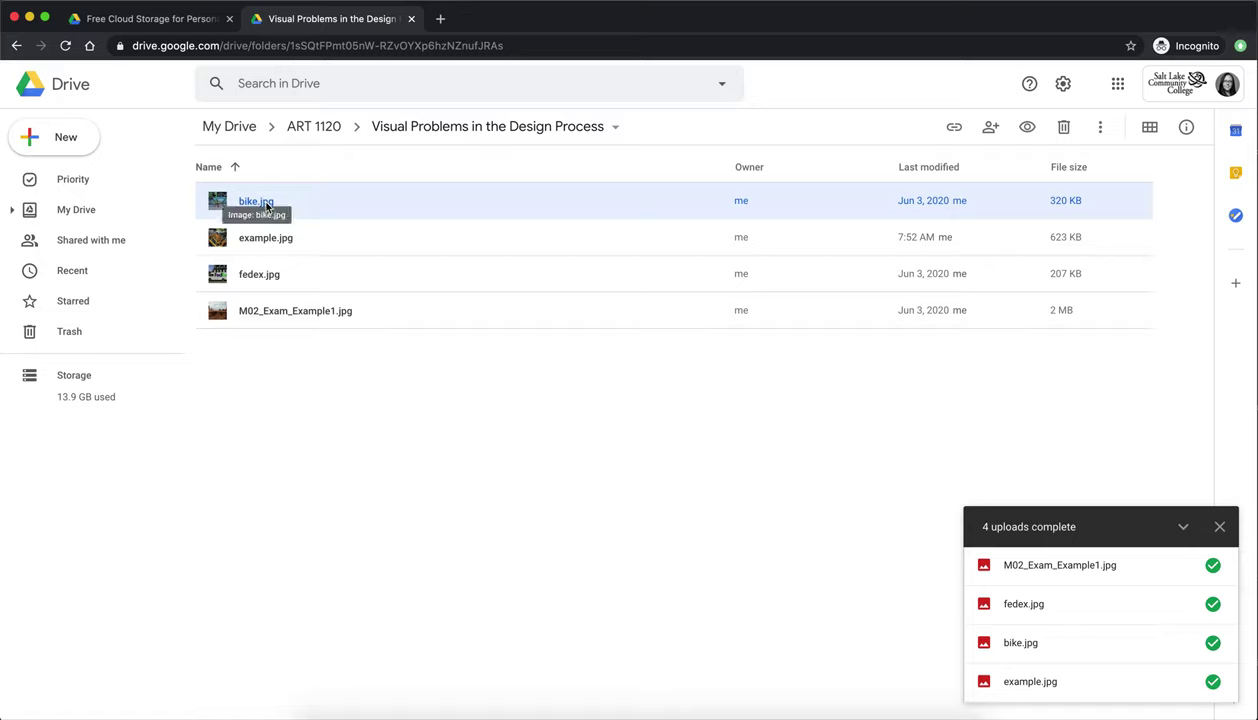
left_click(955, 129)
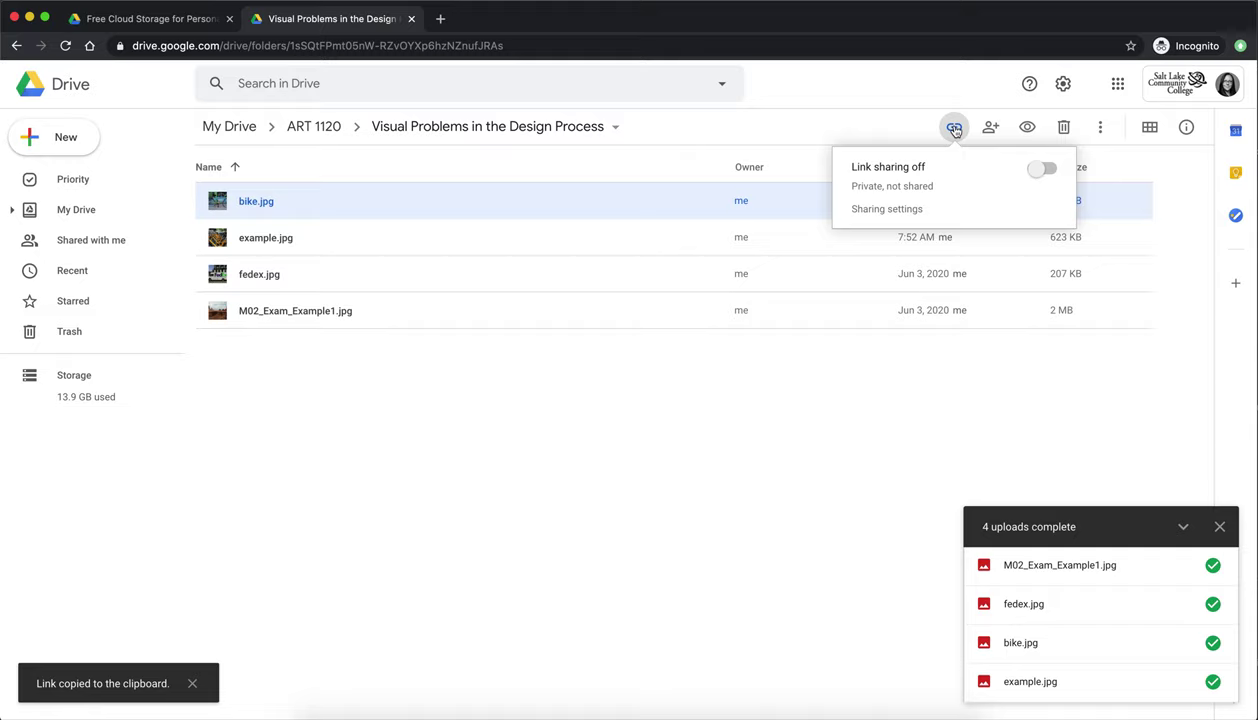
- Turn on bike.jpg link sharing for anyone at Salt Lake Community College and open Sharing settings
left_click(1038, 167)
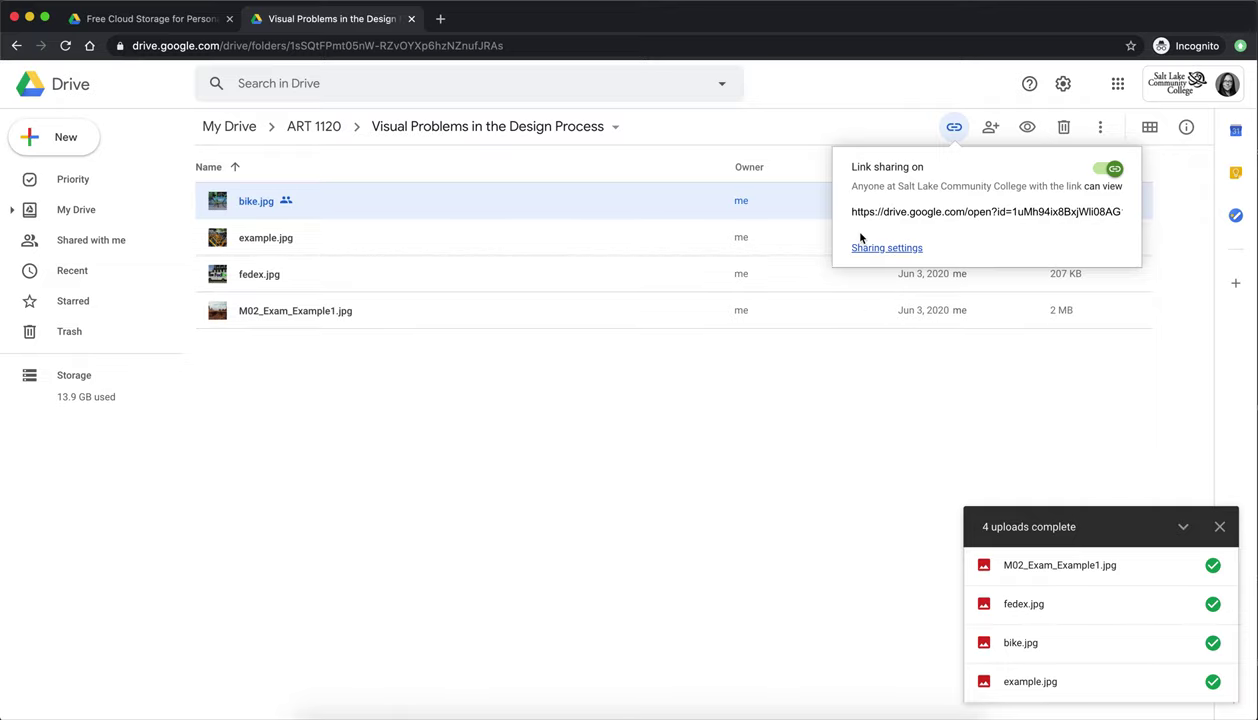
left_click(857, 247)
left_click(1026, 250)
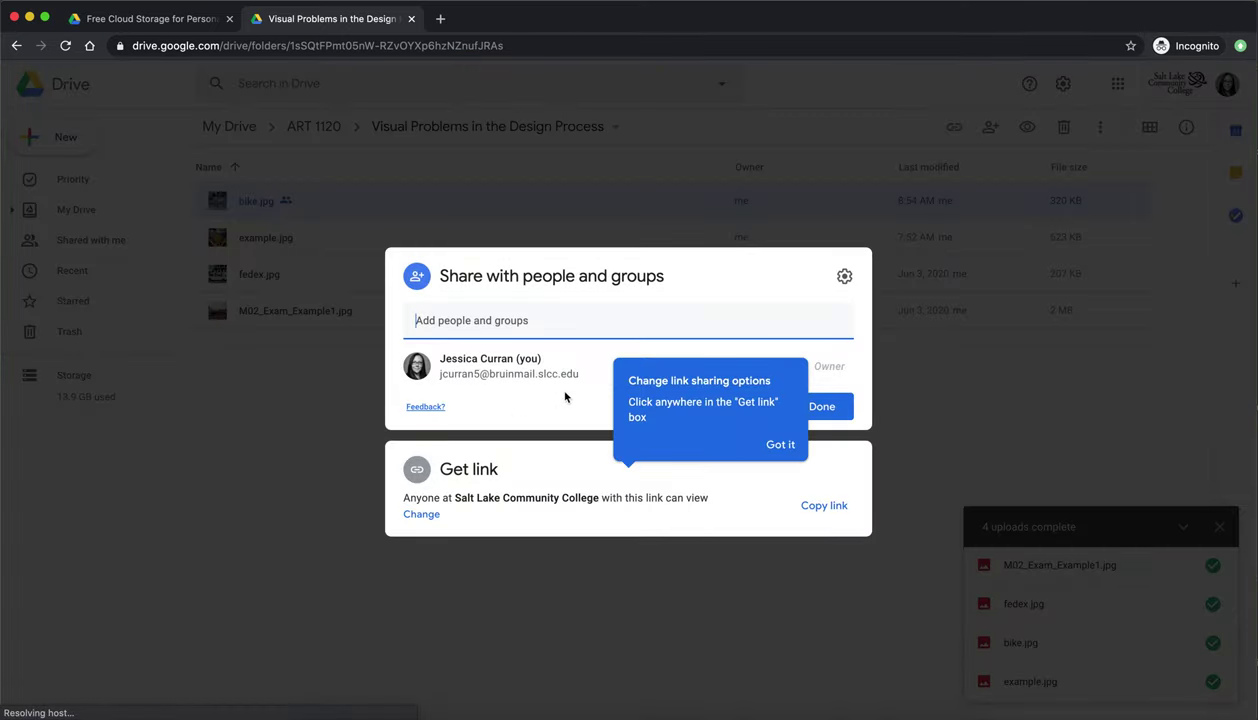
left_click(782, 444)
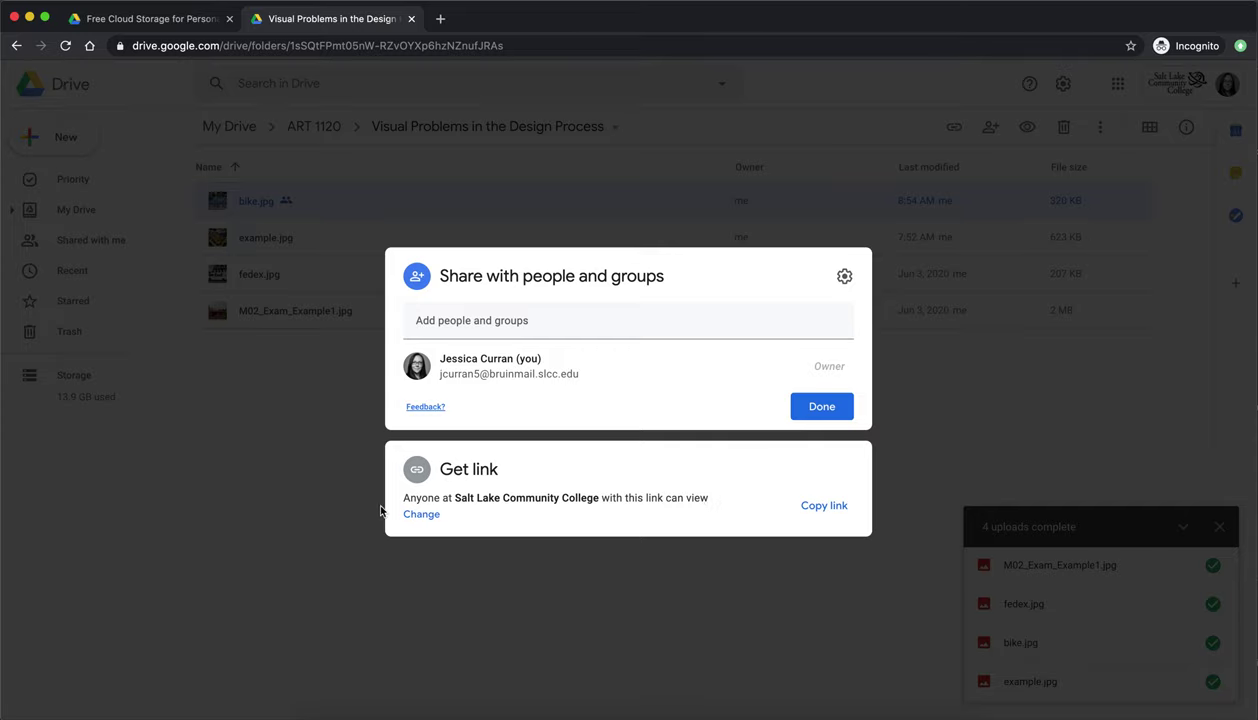
- Set bike.jpg's link access to Anyone with the link as Viewer and close sharing
left_click(419, 514)
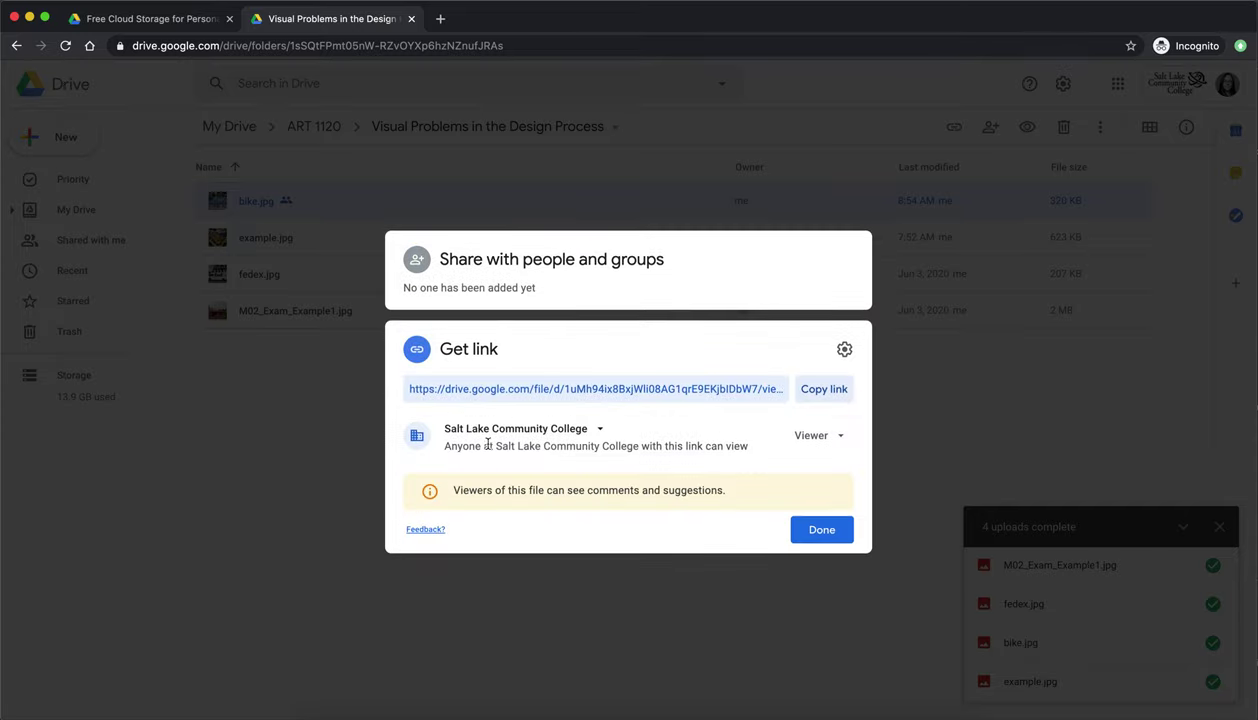
left_click(600, 433)
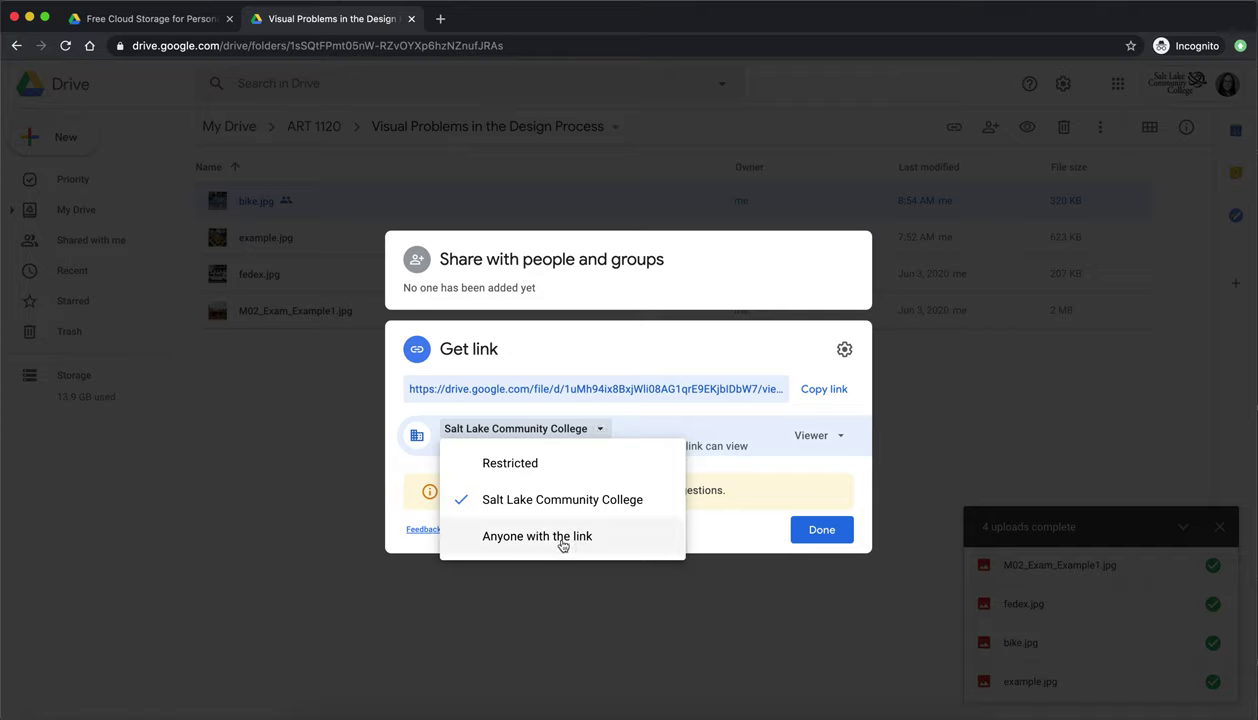
left_click(563, 540)
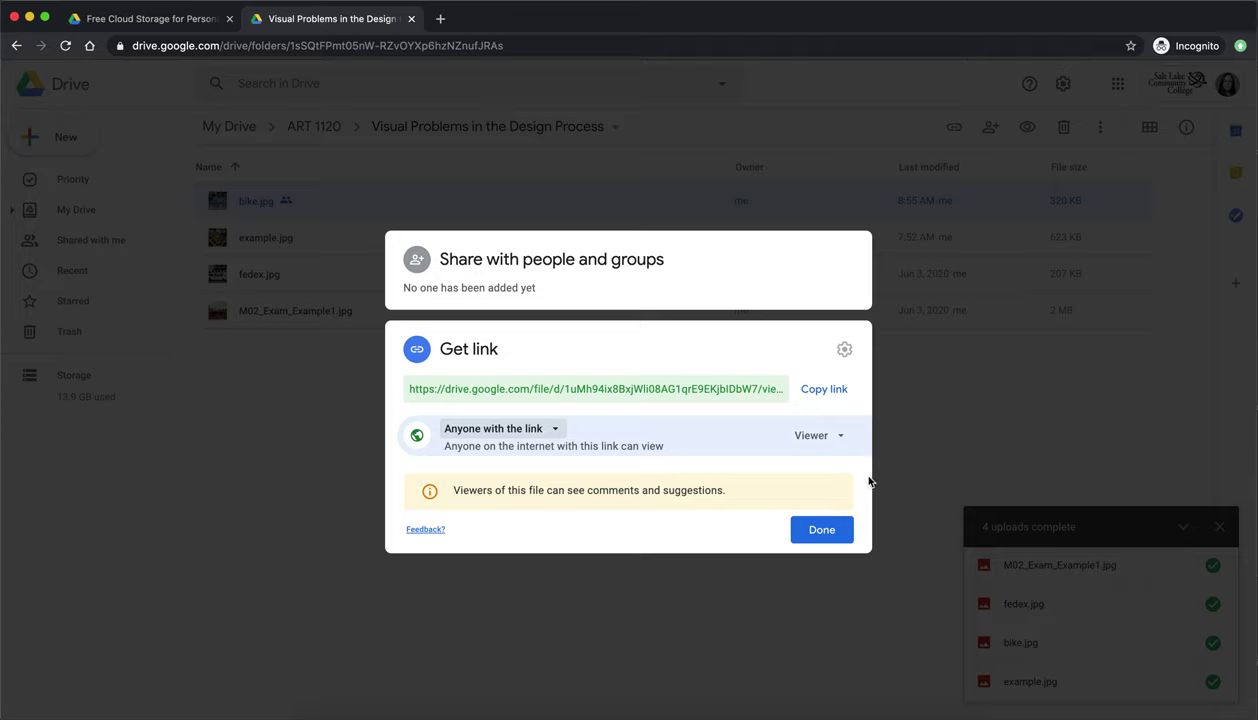
left_click(841, 437)
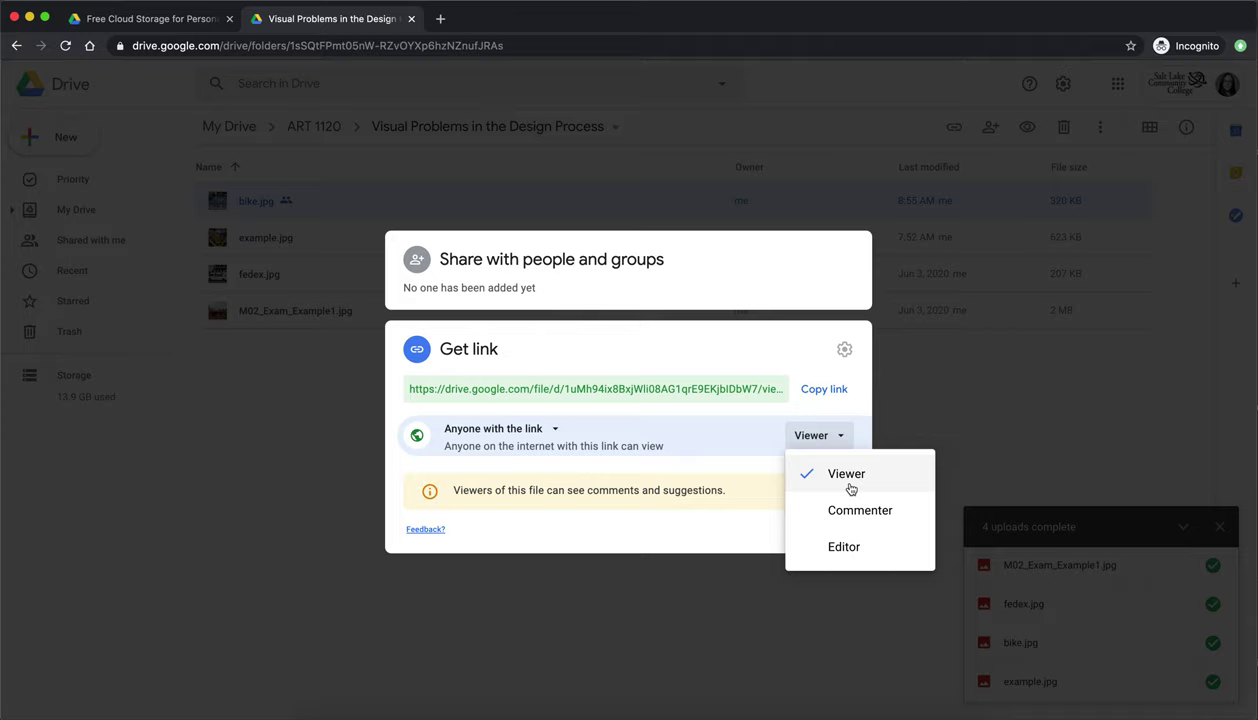
left_click(848, 478)
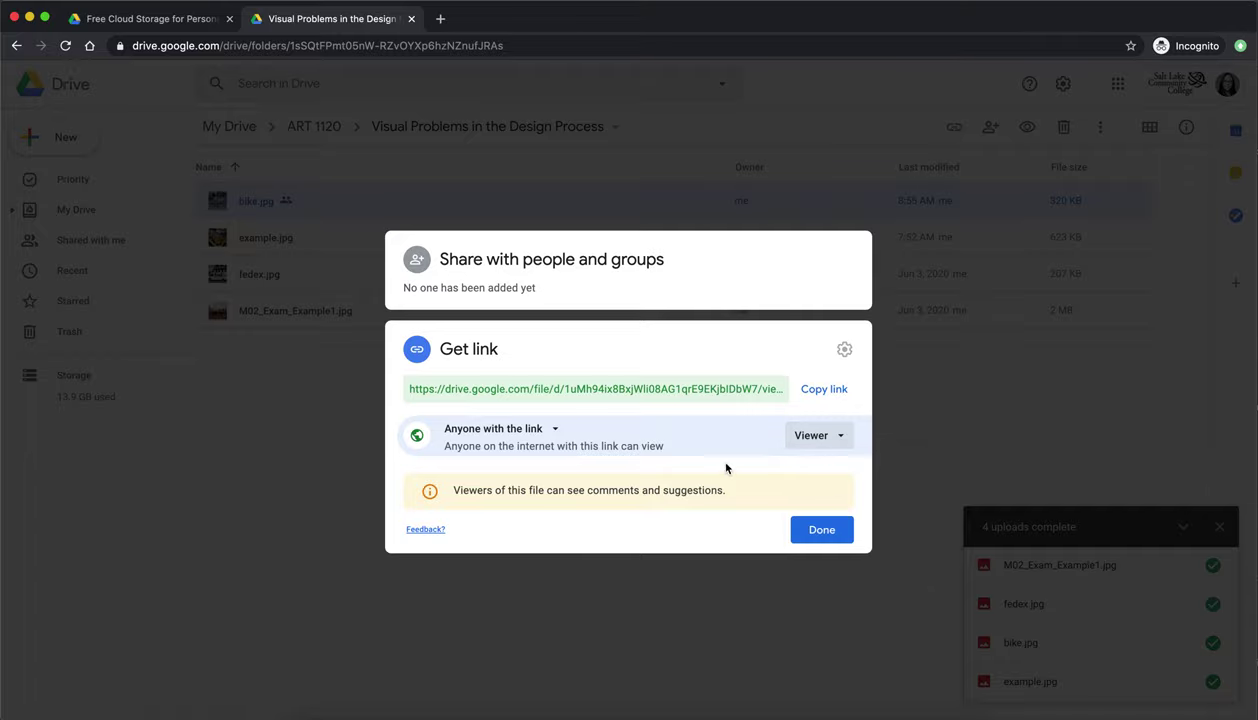
left_click(821, 530)
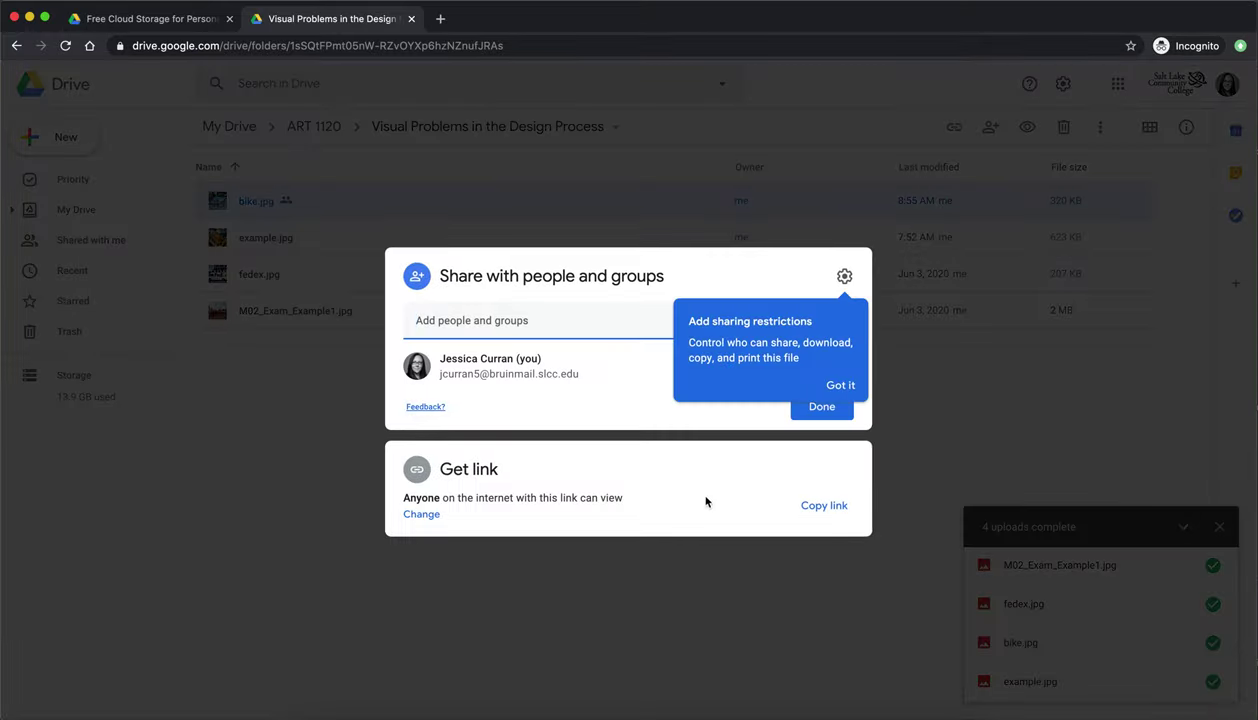
left_click(239, 467)
double_click(249, 217)
left_click(292, 431)
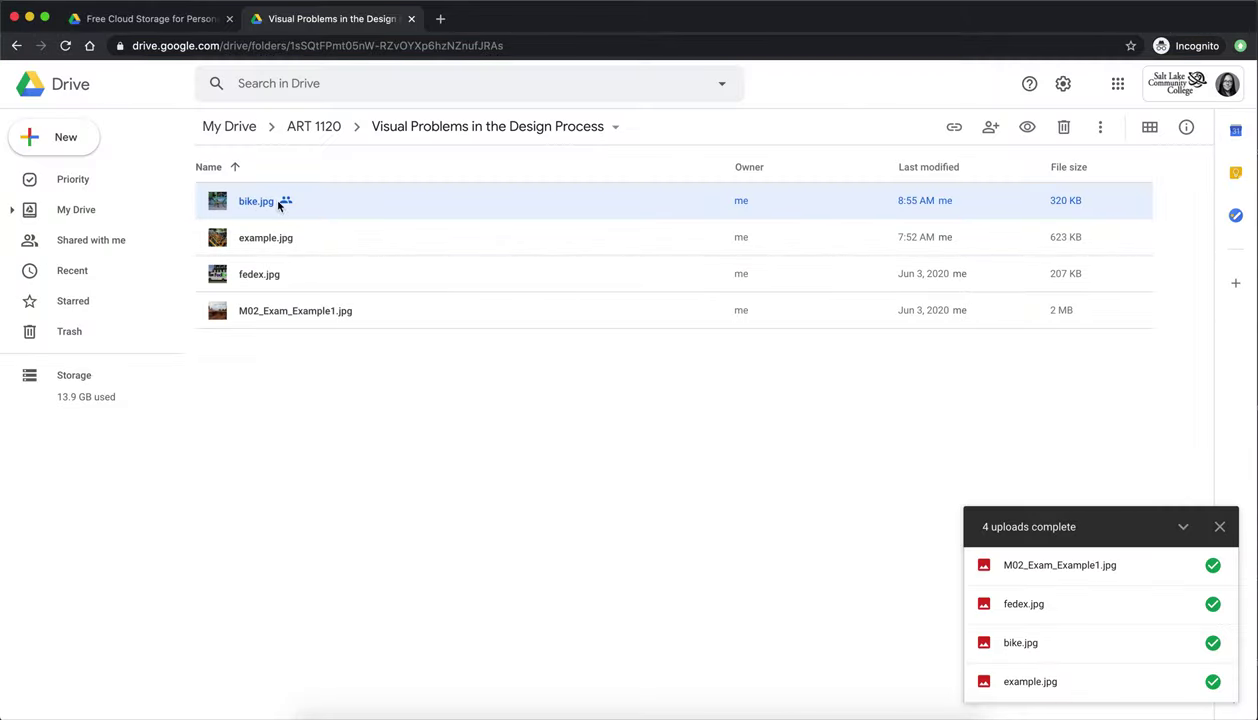
- Copy bike.jpg's public shareable link and minimize the browser to show the desktop
left_click(954, 127)
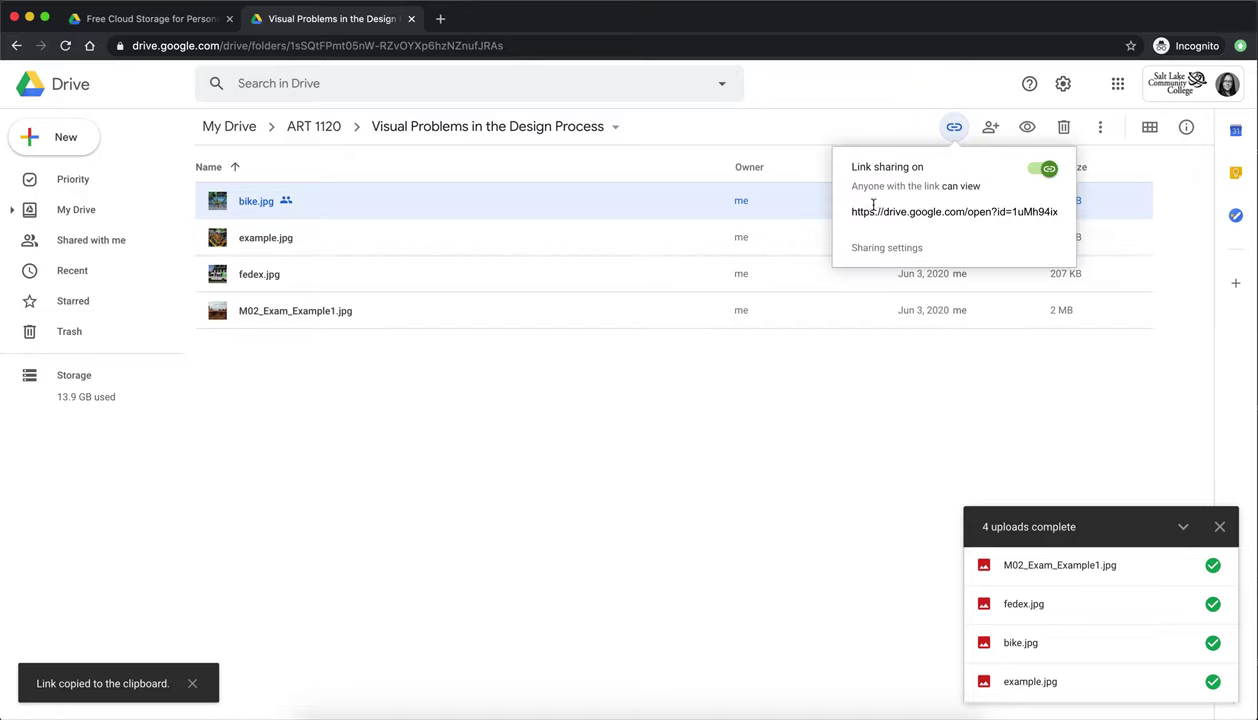
left_click(925, 188)
left_click(953, 209)
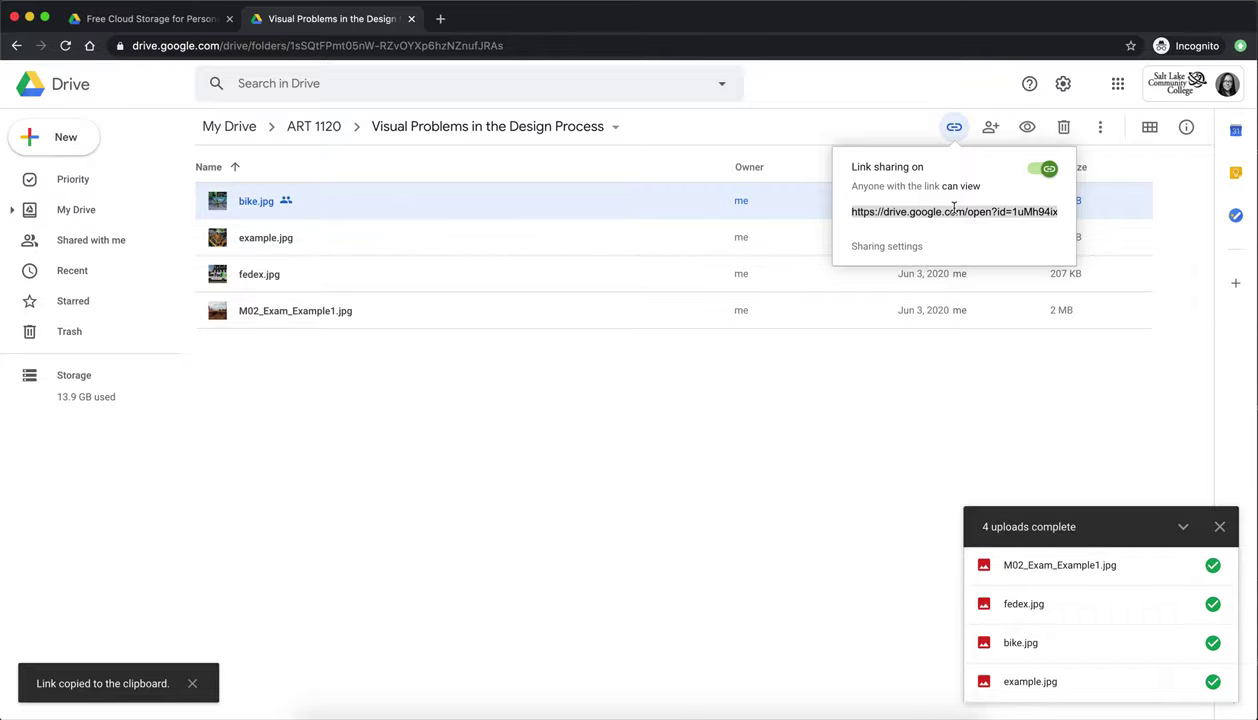
left_click(29, 18)
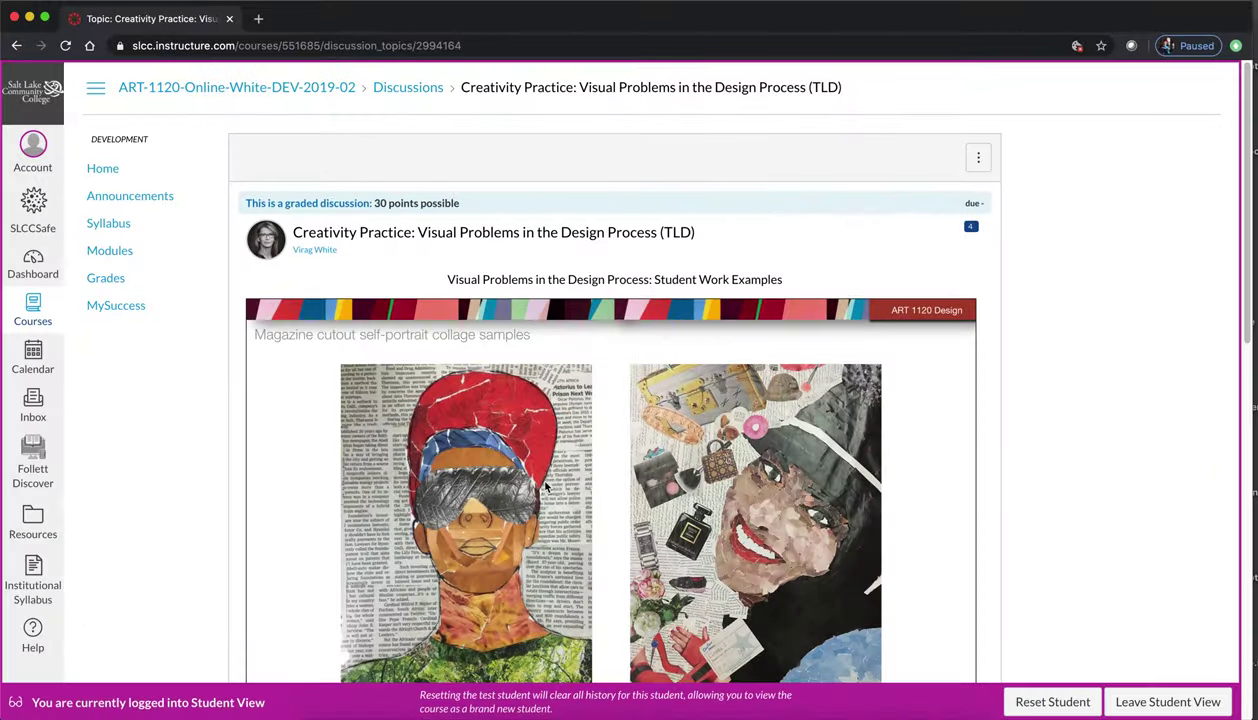
- Post a Canvas reply 'This is my artwork. I hope you like it.' with the Drive link pasted twice
scroll(545, 485, "down", 5)
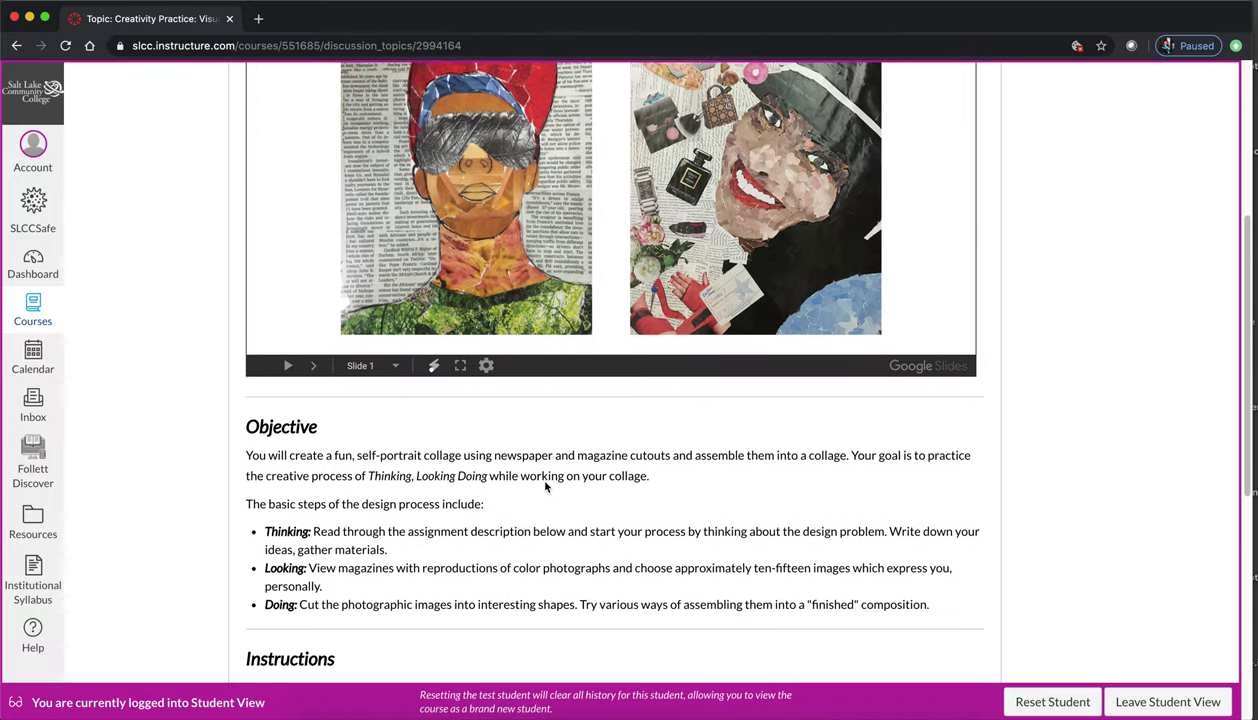
scroll(545, 485, "down", 5)
left_click(307, 612)
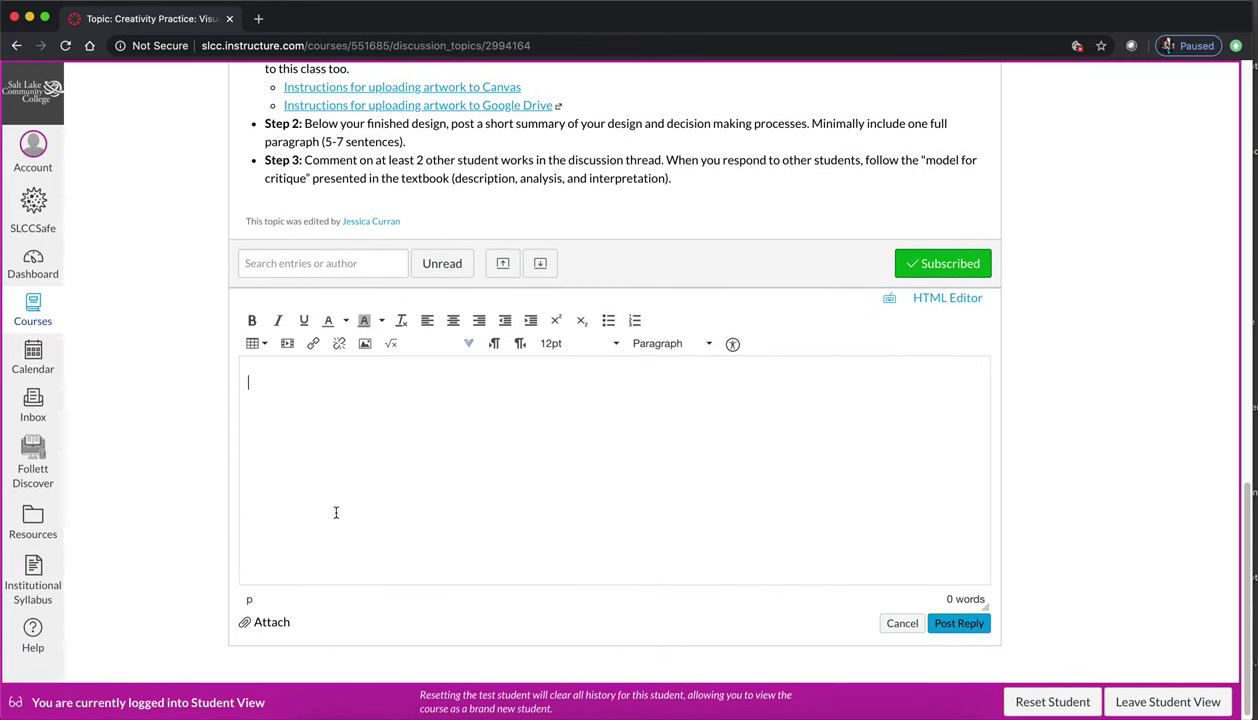
type("This is my artwork. I hope y")
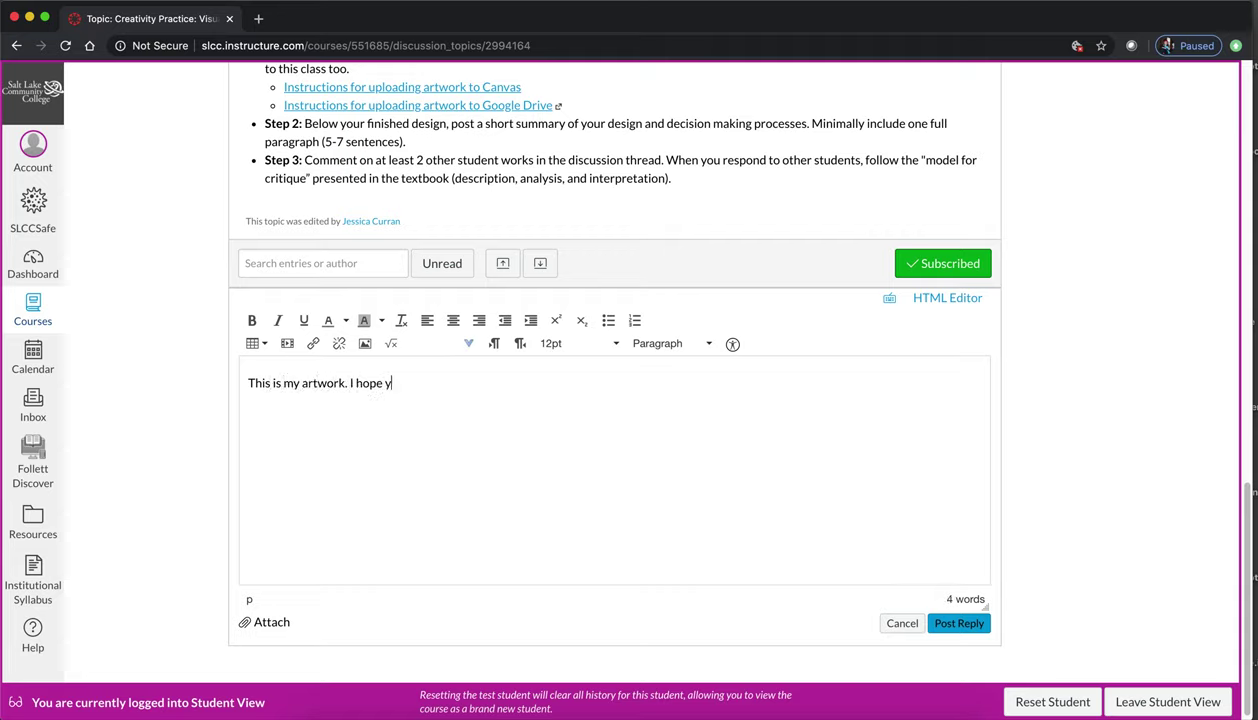
type("ou like it.")
key("super+v")
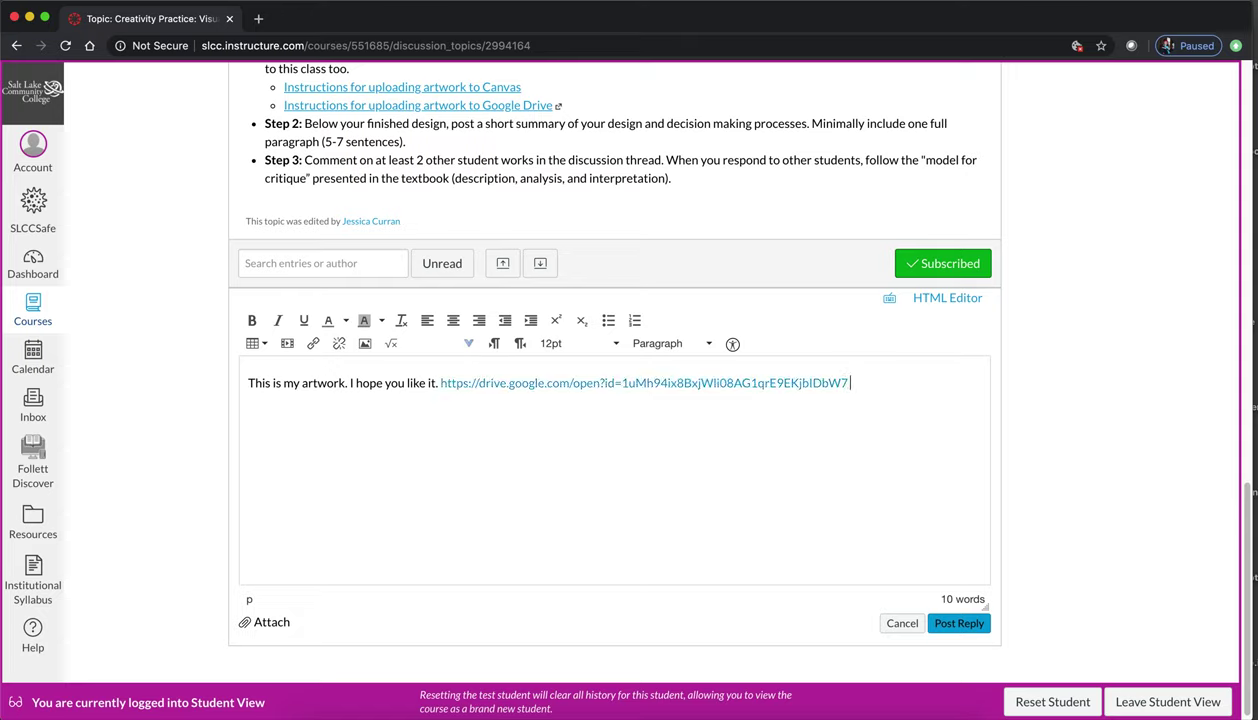
key("super+v")
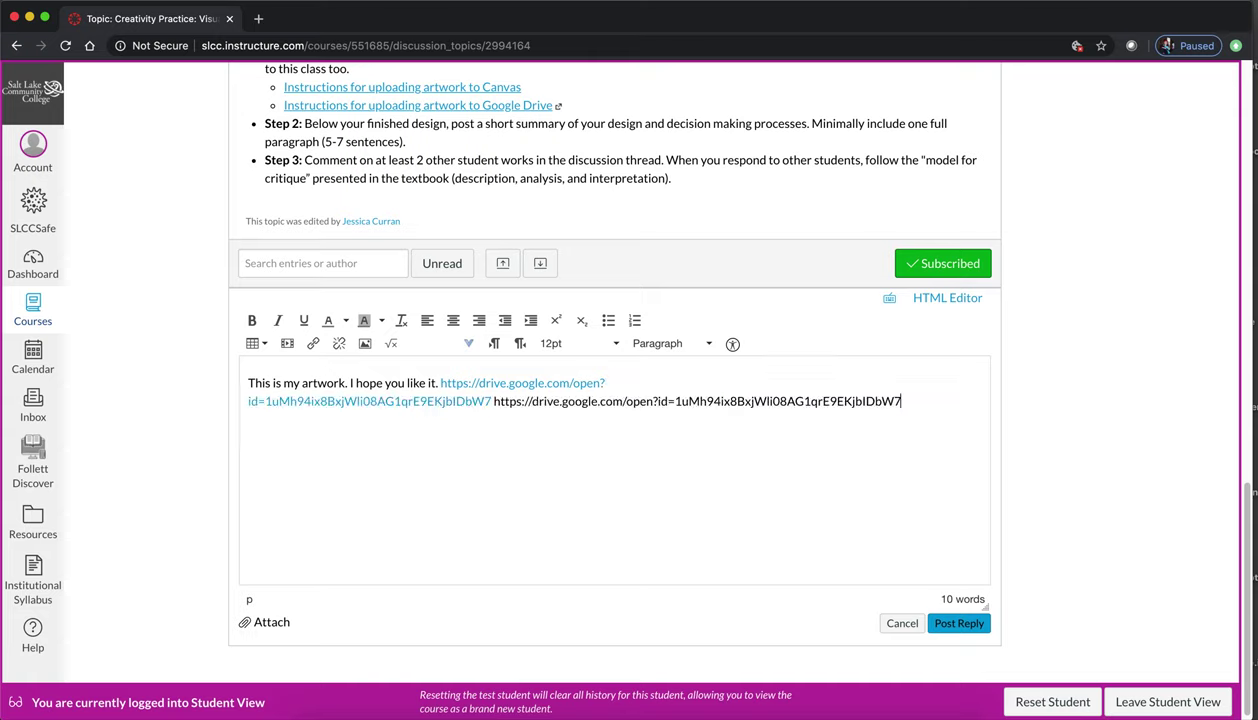
left_click(960, 623)
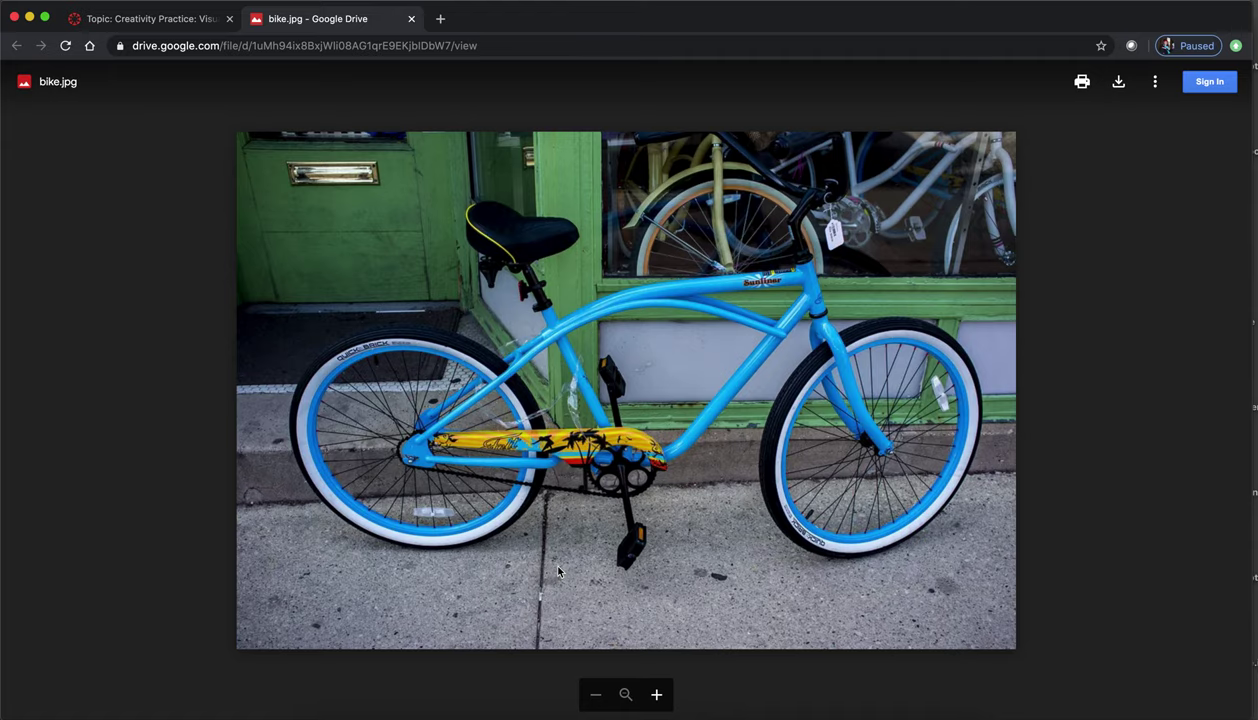
- Select the plain-text Drive link in the posted Canvas reply and close the bike.jpg preview tabs
left_click(411, 19)
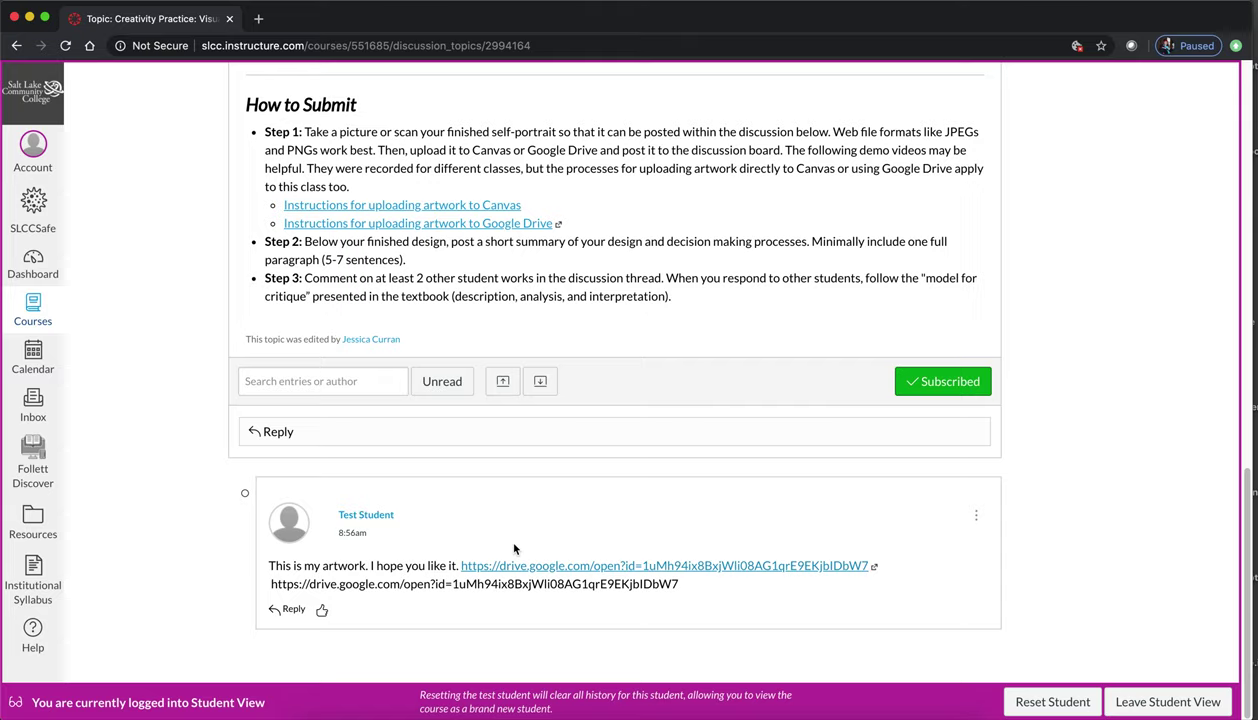
left_click(691, 591)
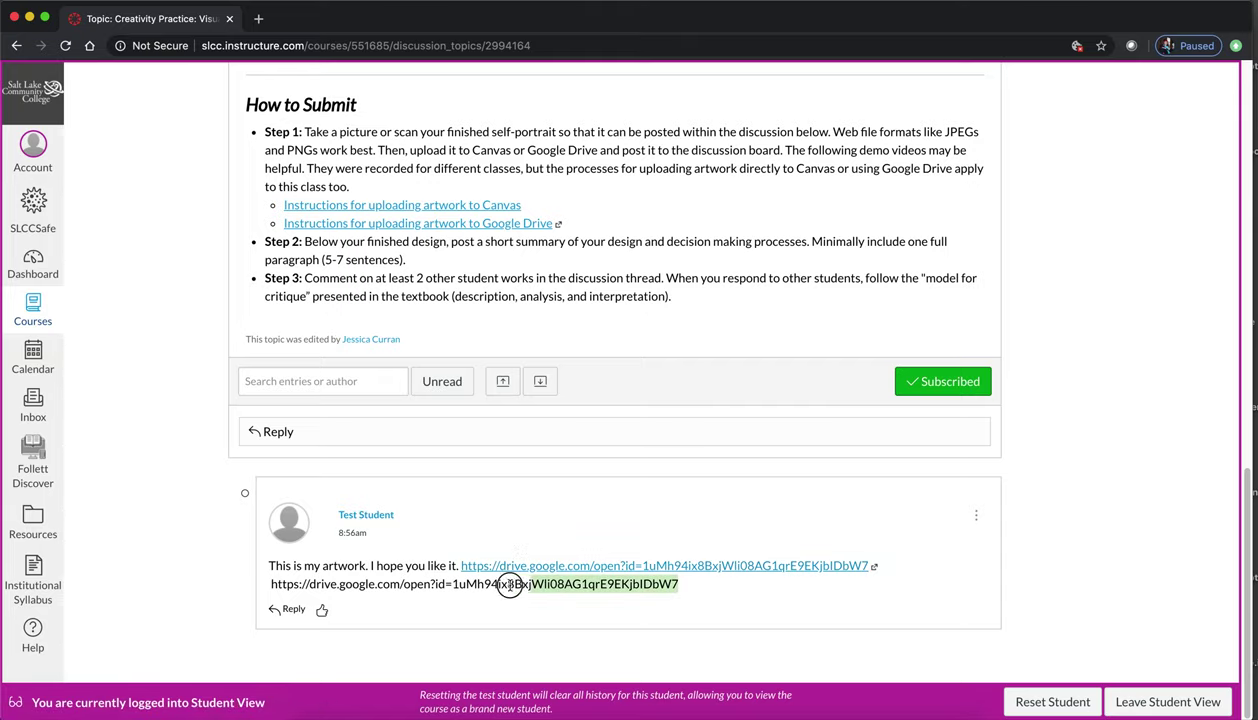
left_click_drag(510, 586, 223, 590)
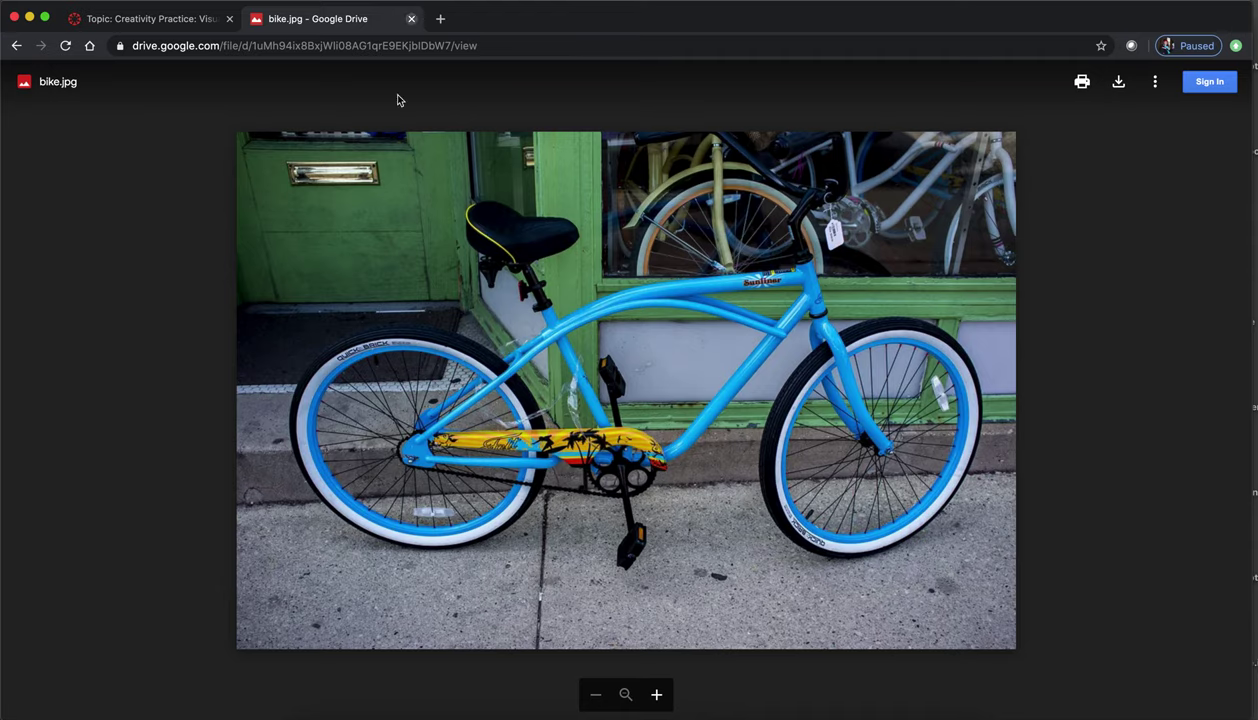
key("super+w")
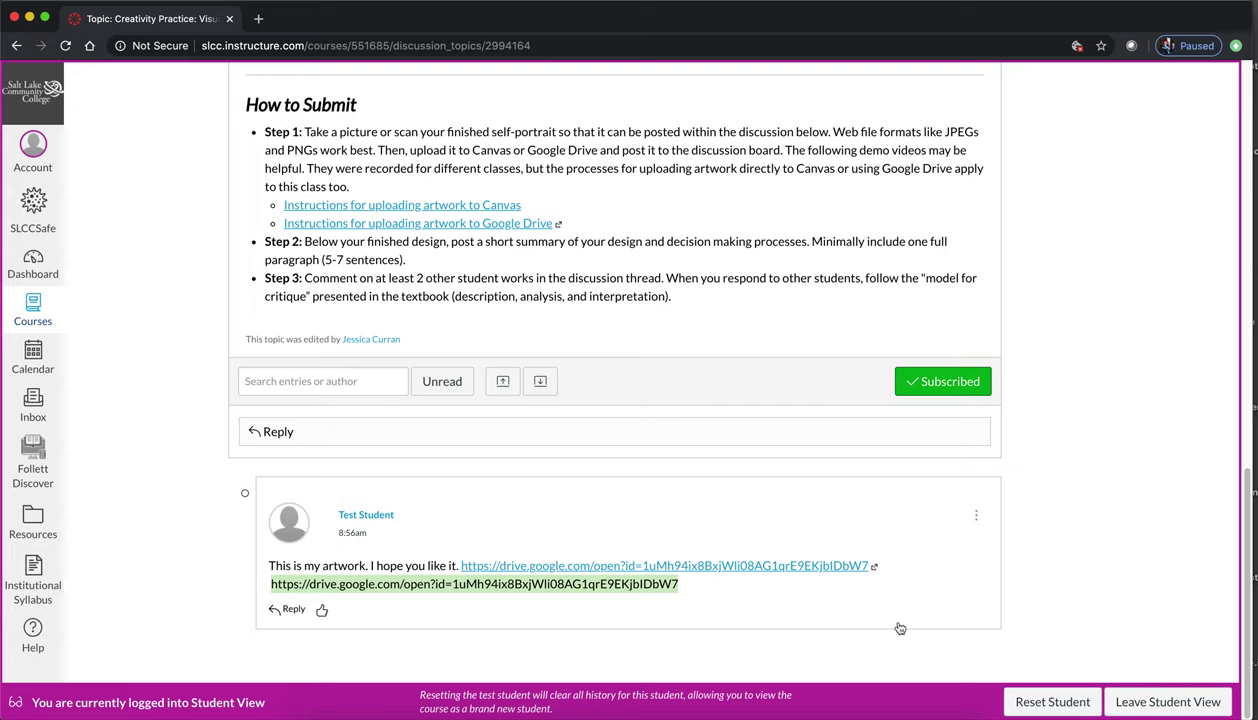
- Back in the Drive folder, preview bike.jpg and open it in its own window
left_click(895, 711)
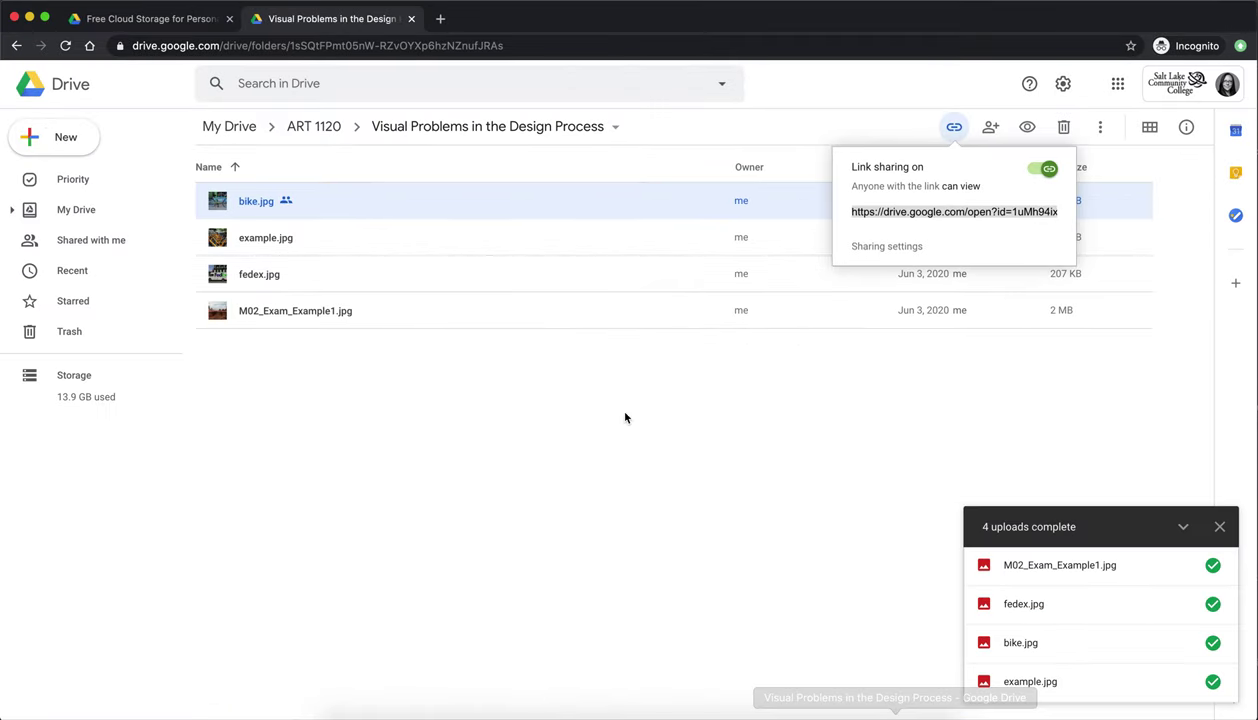
left_click(623, 416)
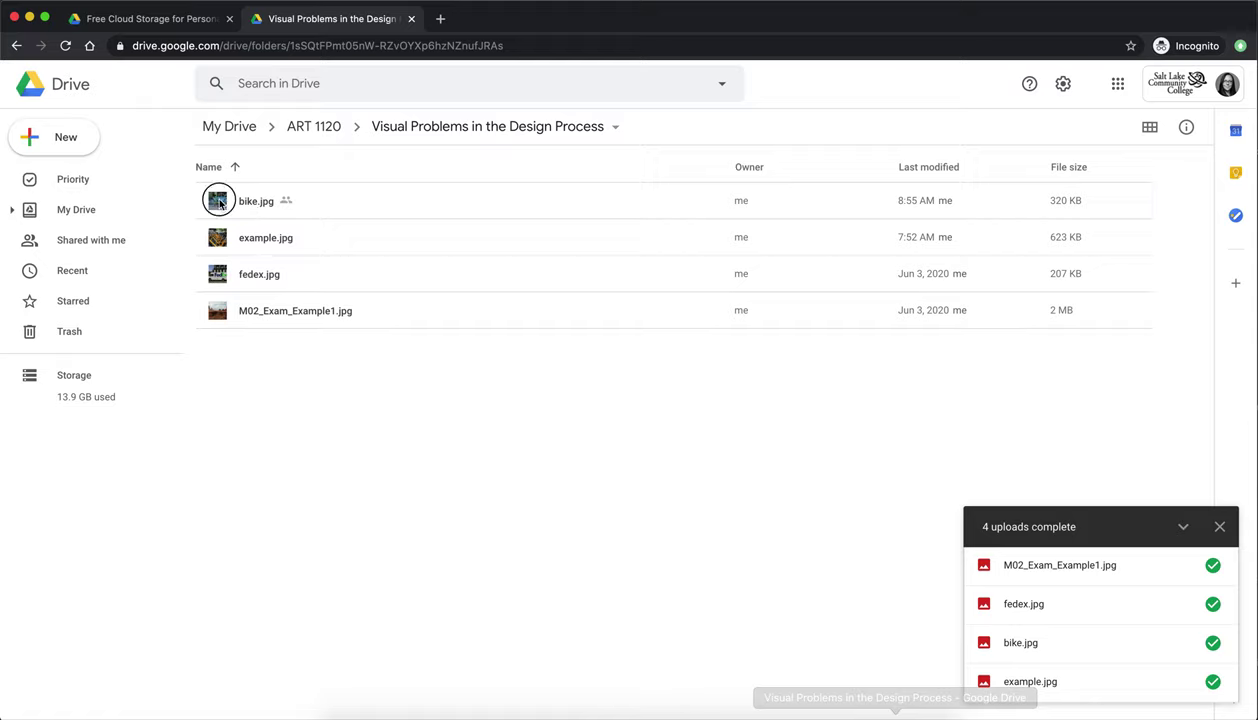
double_click(217, 201)
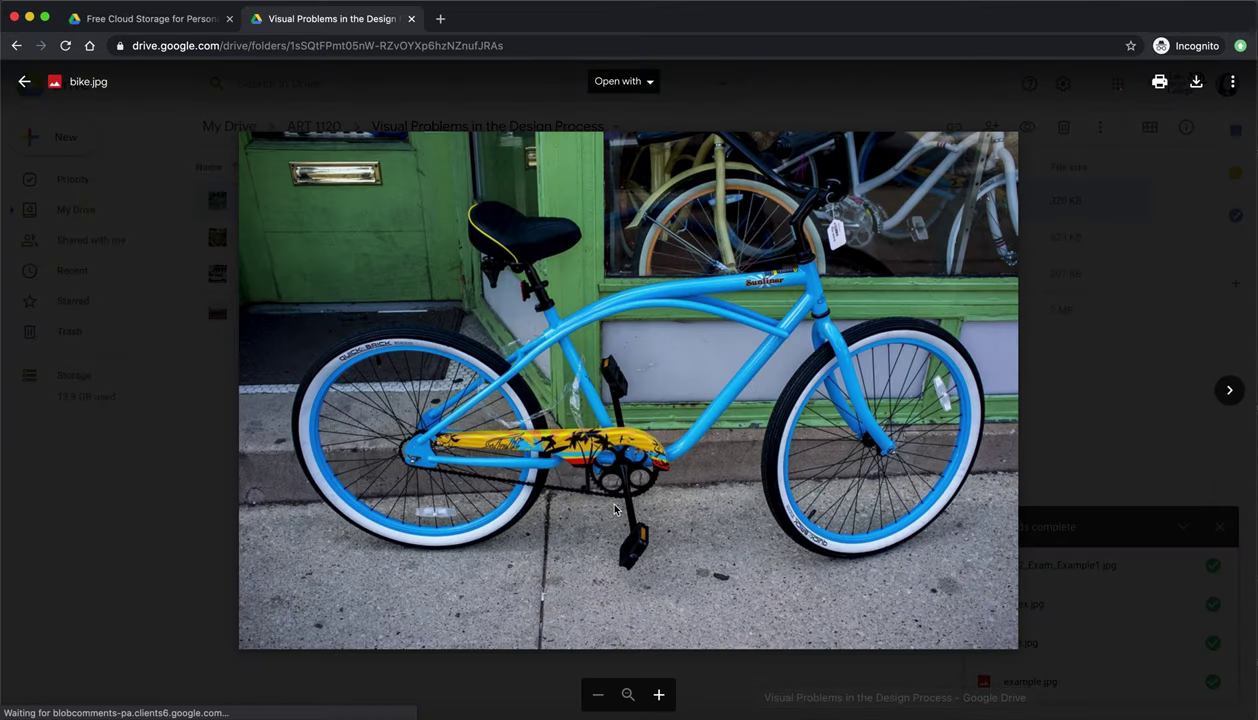
left_click(1233, 84)
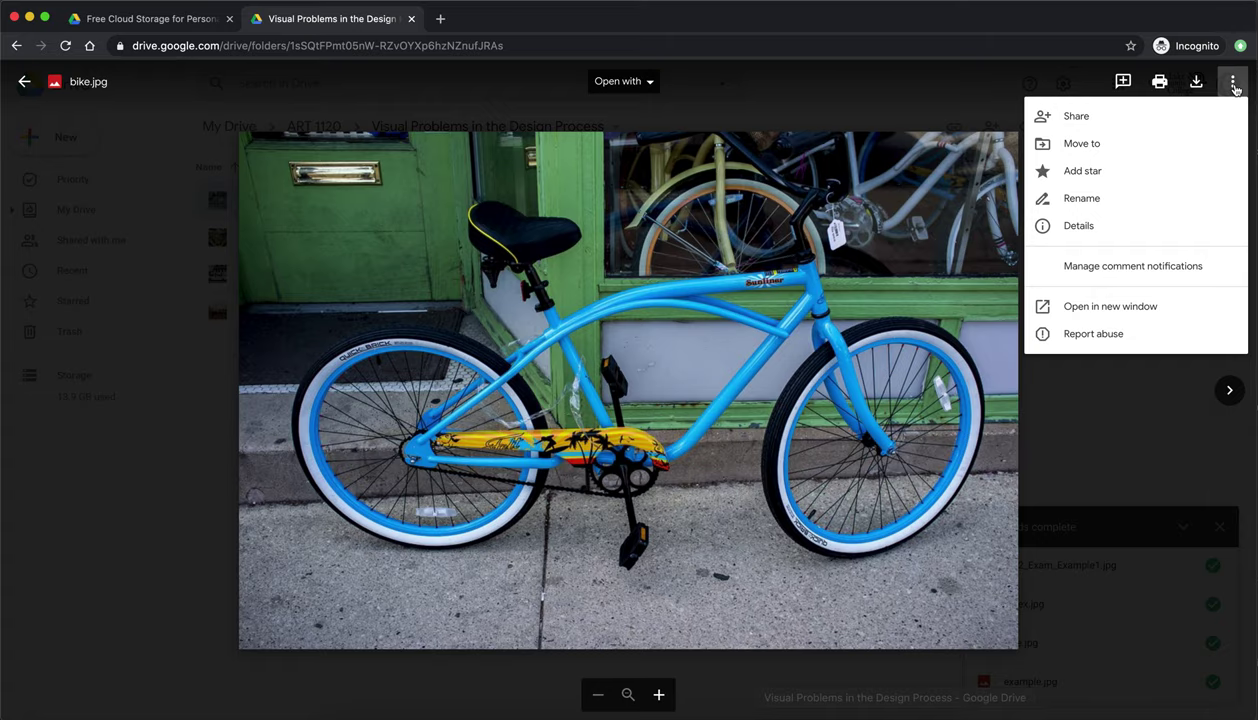
left_click(1137, 311)
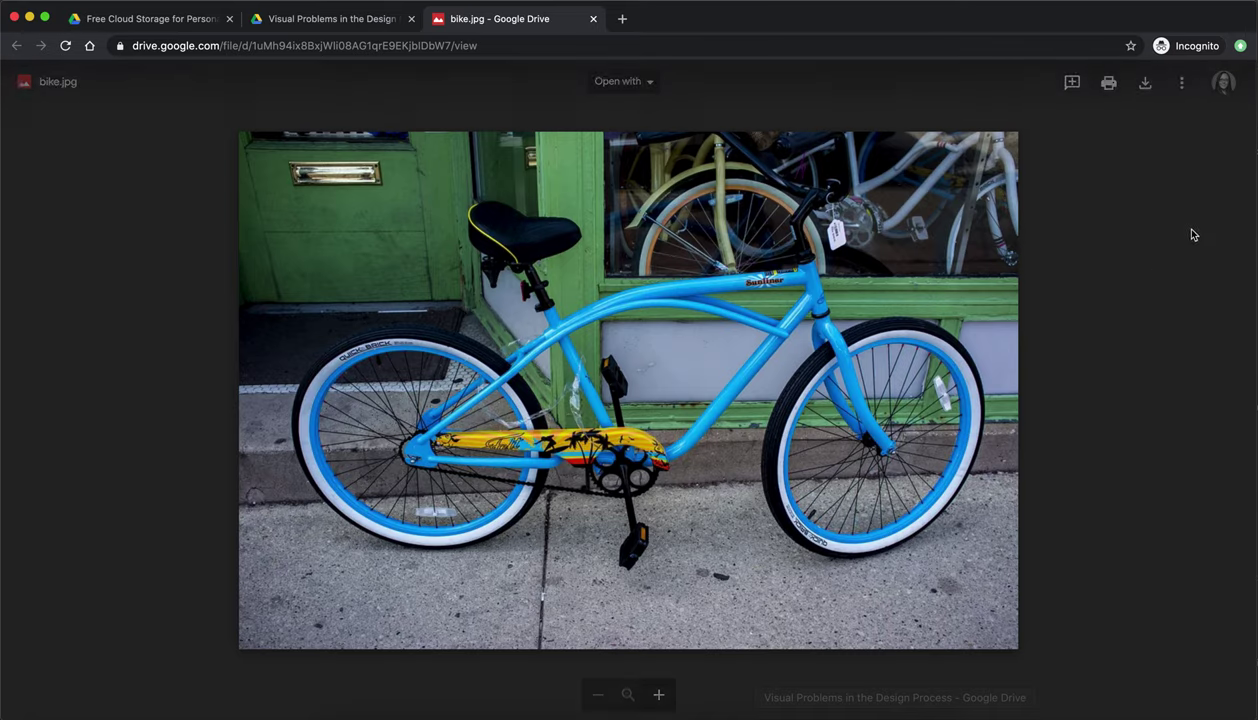
- Copy bike.jpg's iframe code from More actions > Embed item..., then return to Canvas
left_click(1180, 83)
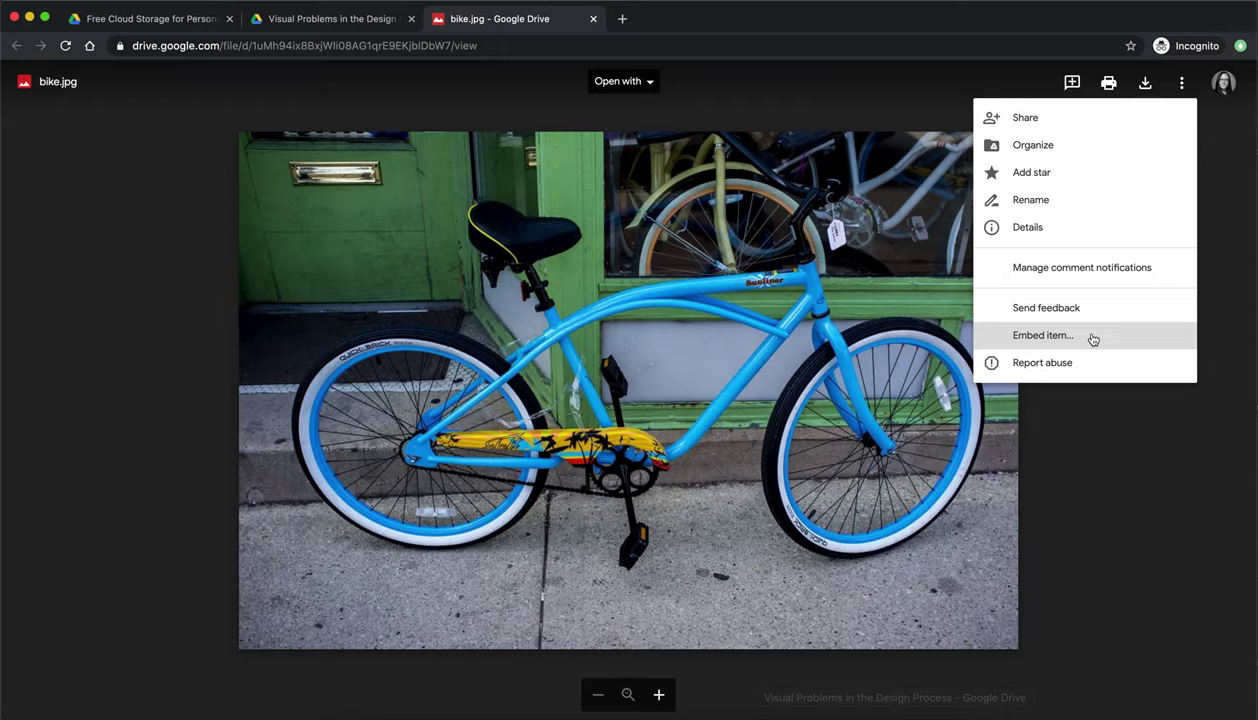
left_click(1003, 334)
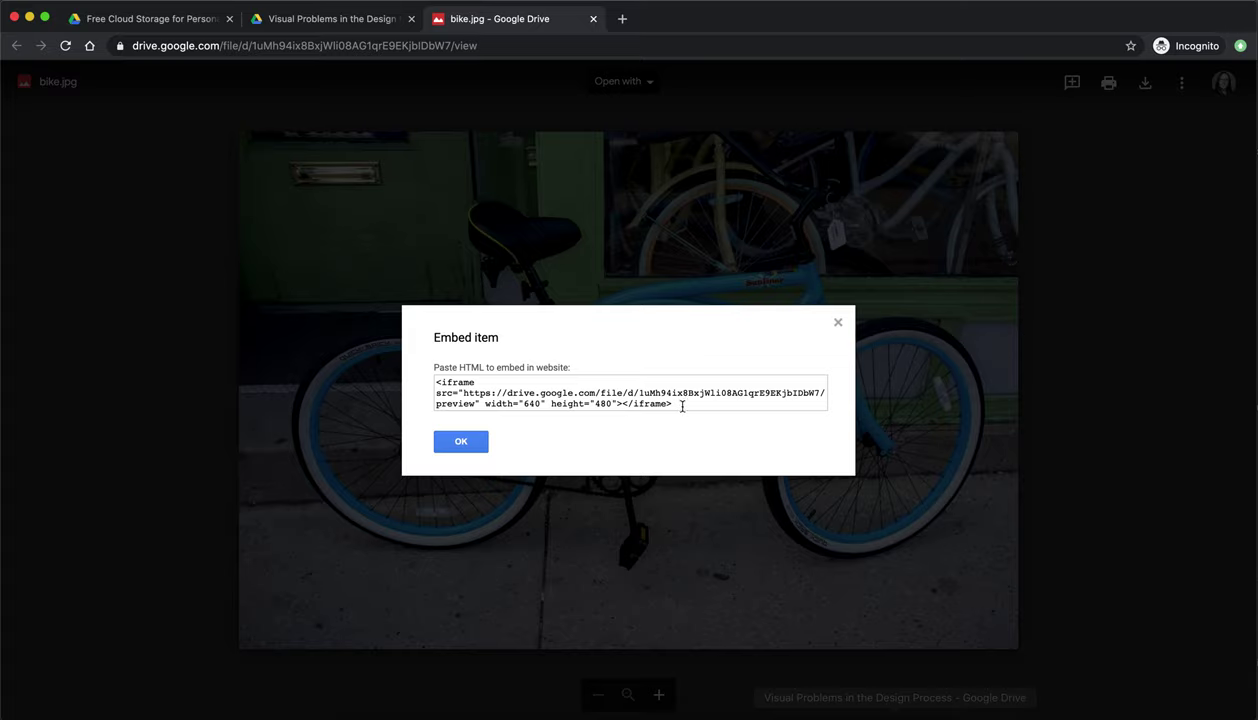
left_click_drag(676, 404, 407, 360)
key("super+c")
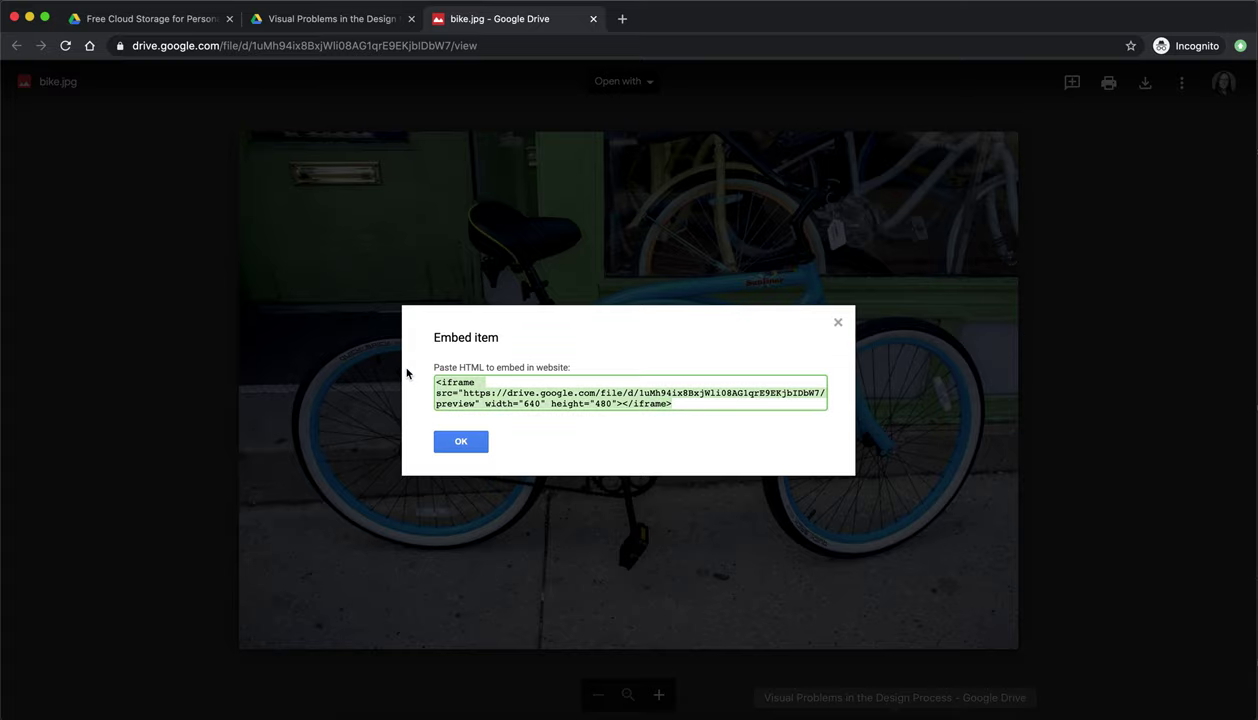
left_click(465, 443)
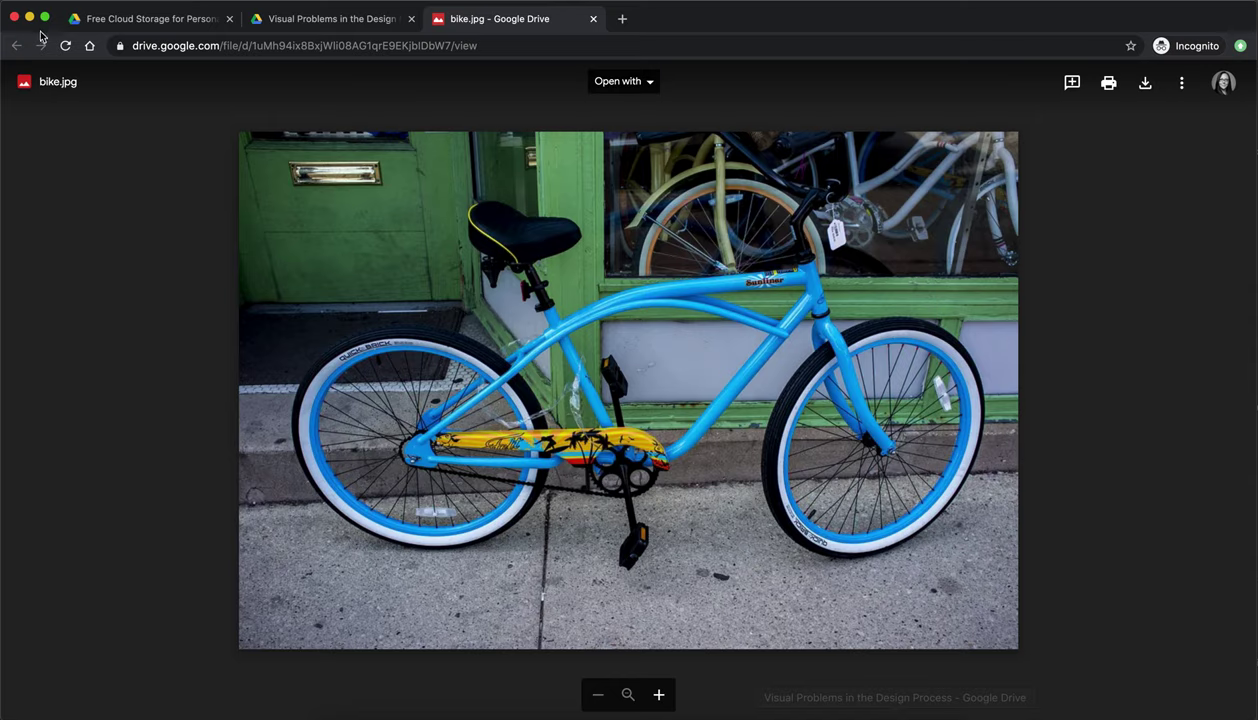
left_click(29, 17)
- Post a reply with the pasted iframe code, which appears as plain text, and start another reply
left_click(285, 430)
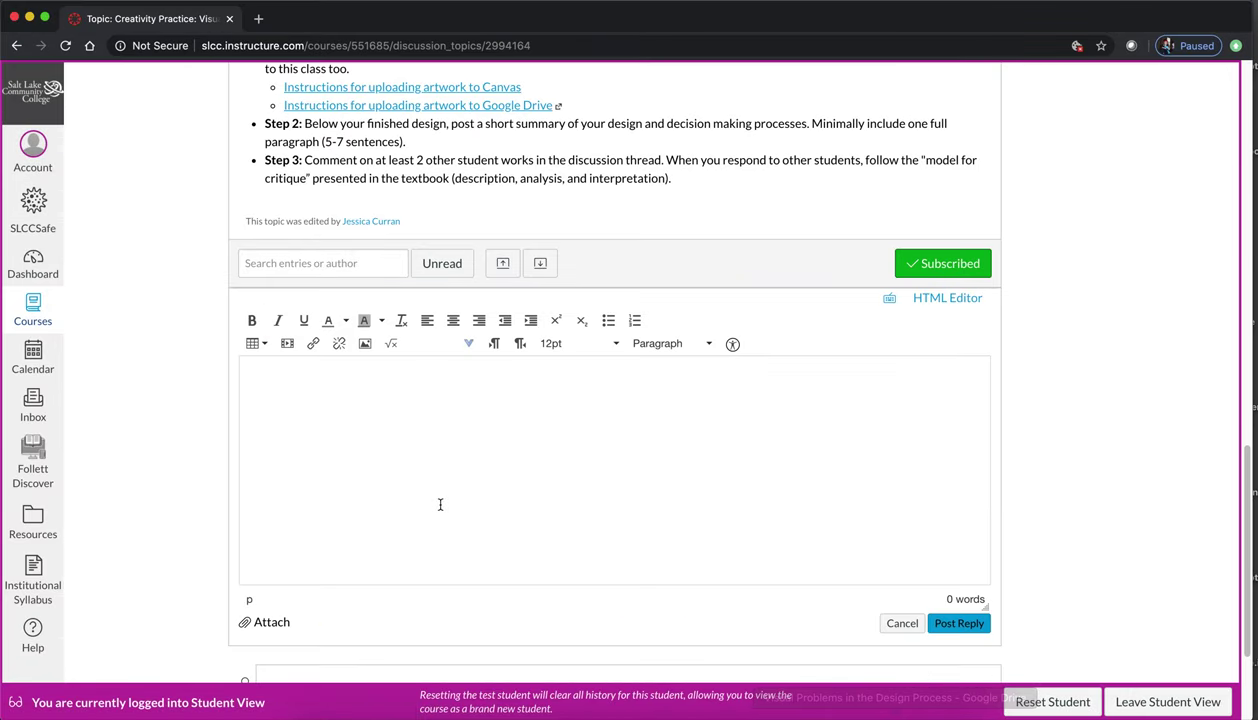
key("super+v")
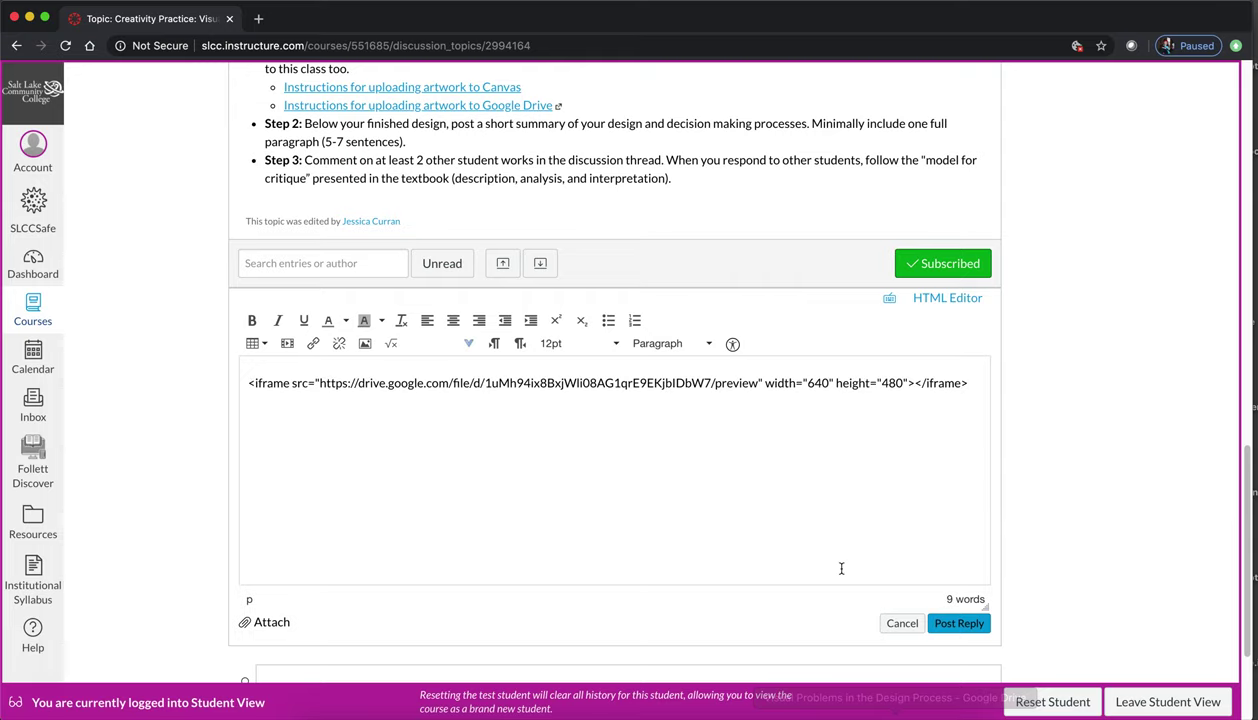
left_click(973, 627)
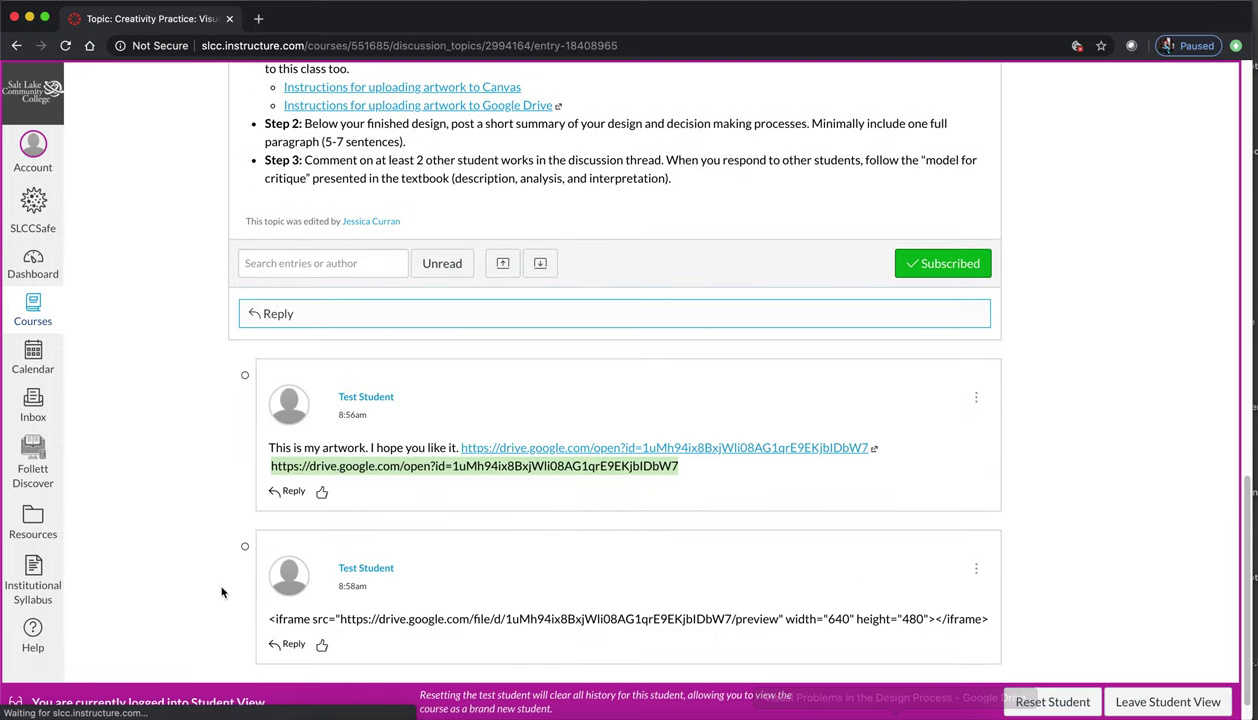
scroll(337, 433, "up", 3)
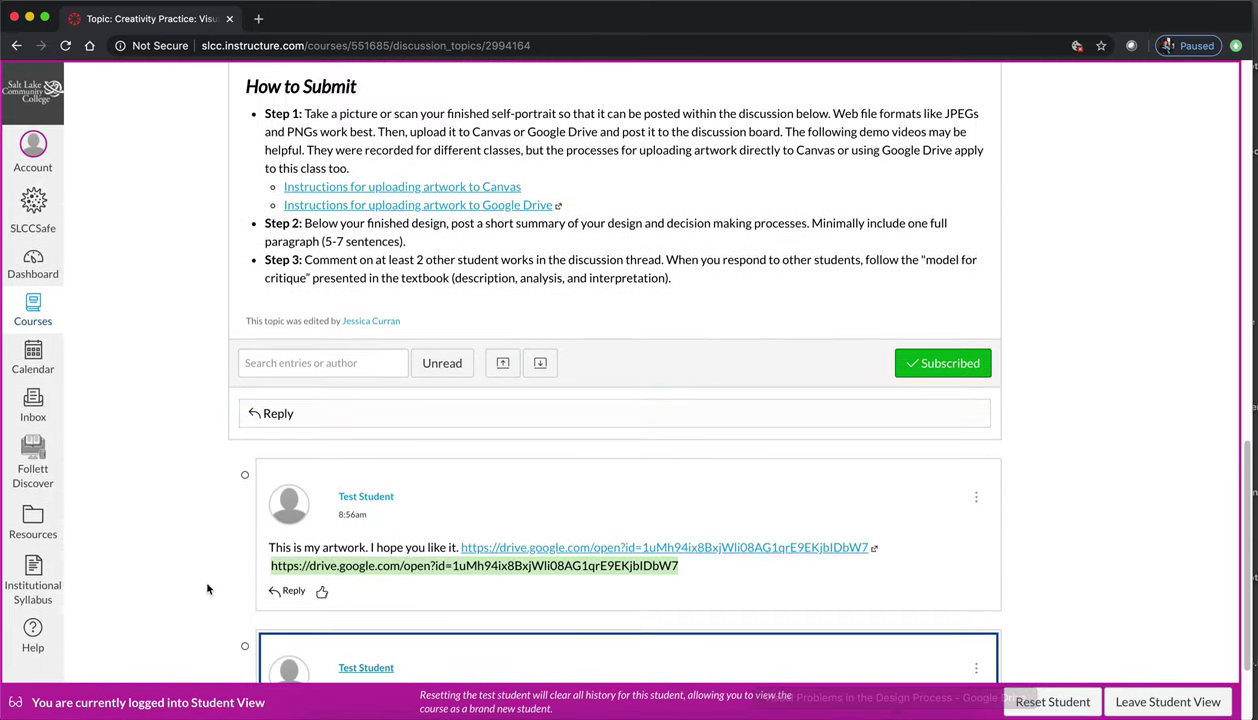
left_click(337, 433)
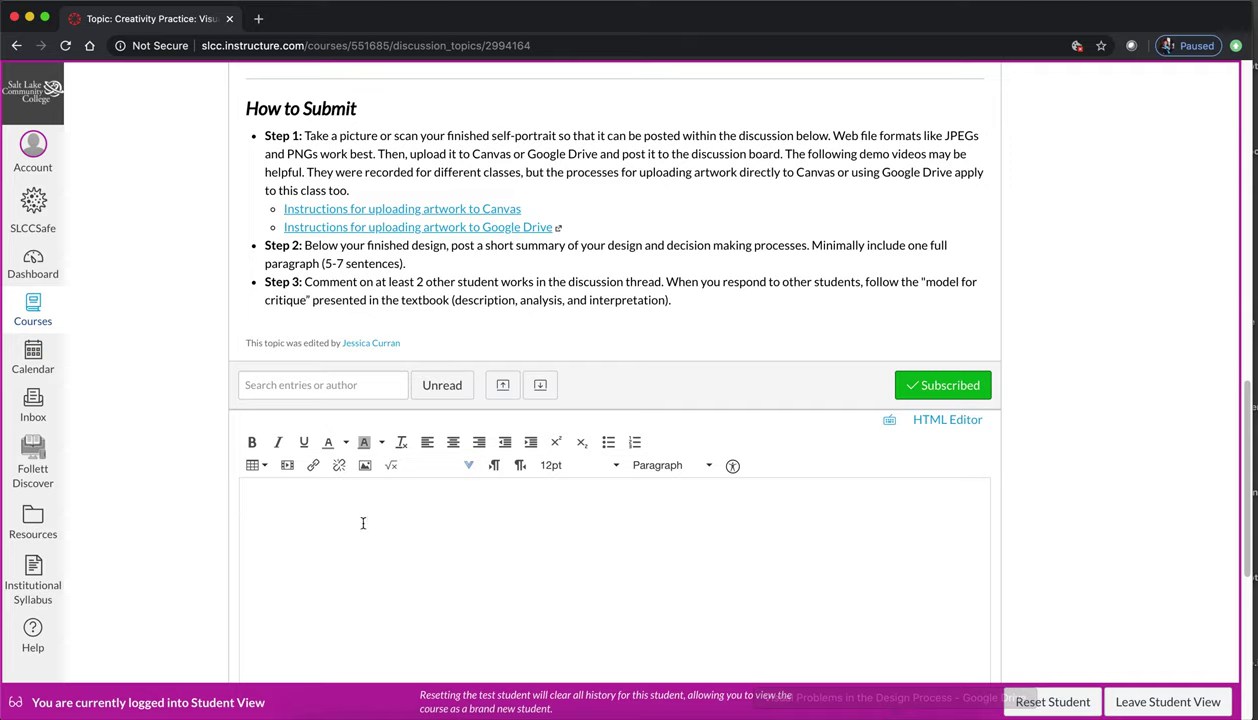
- Type 'This is my artwork. I hope you like it!' and paste the iframe code in the HTML editor
type("This is my artwork. I hope you like it!")
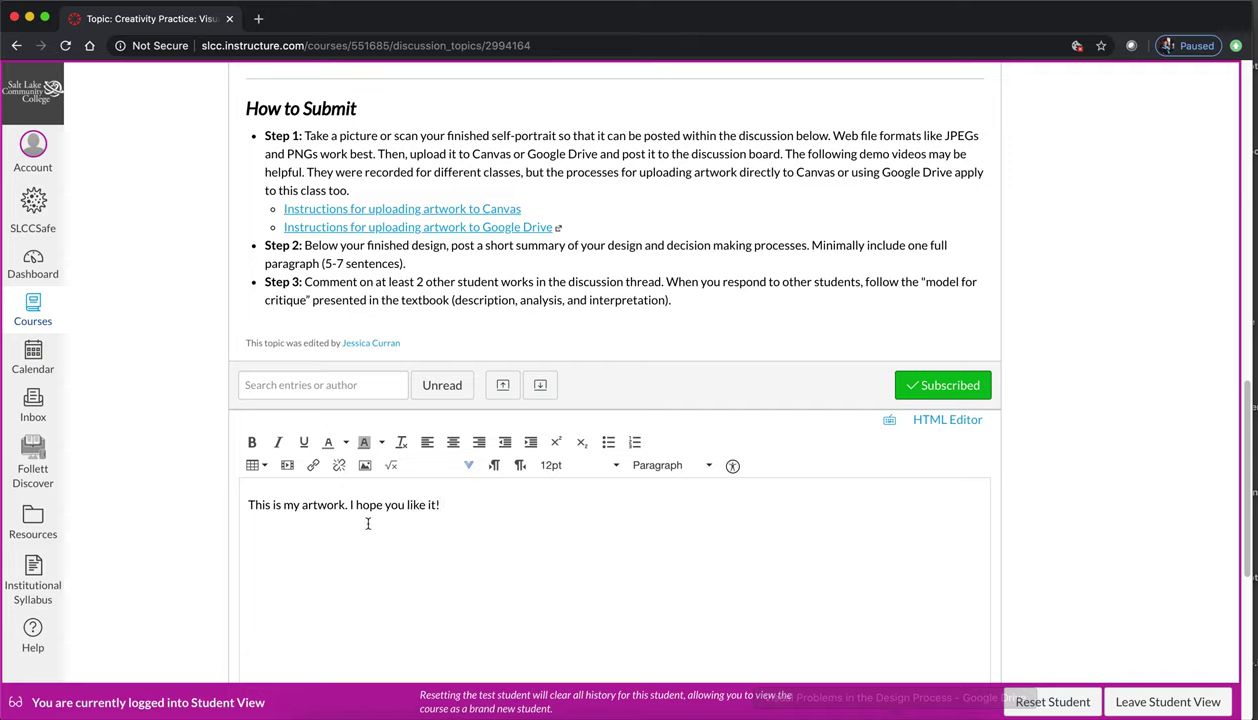
key("Return")
left_click(940, 425)
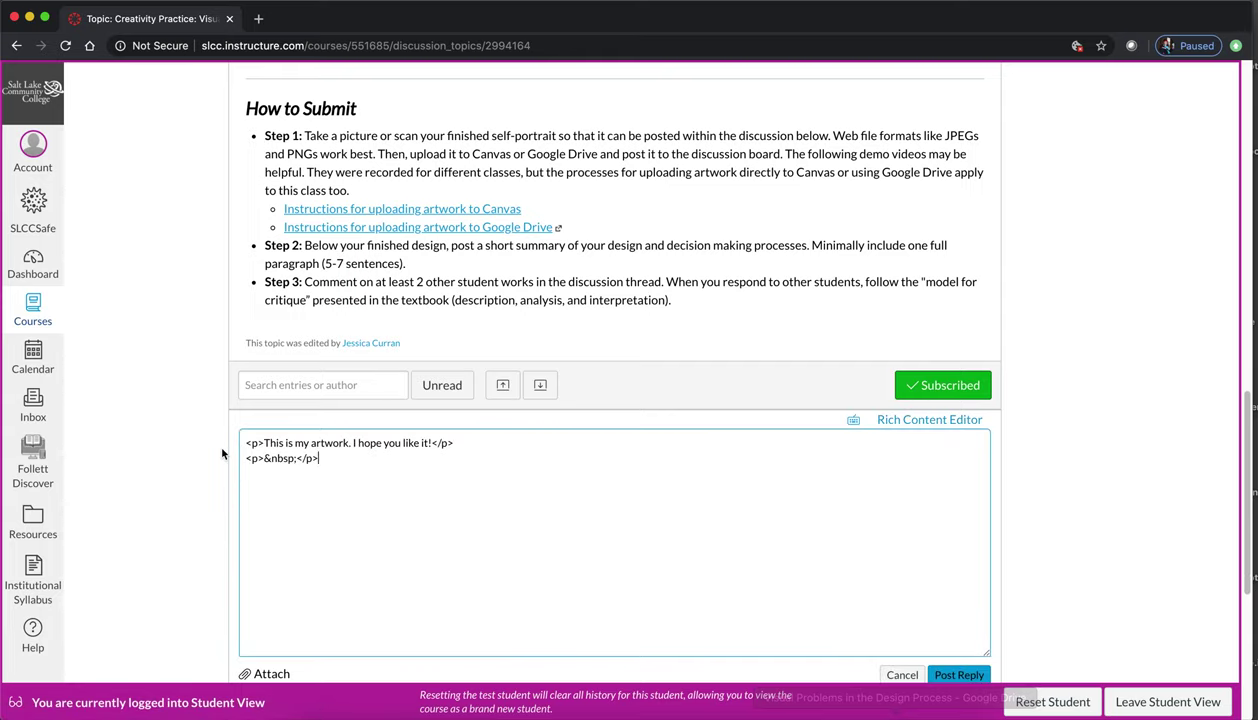
left_click(314, 464)
key("super+v")
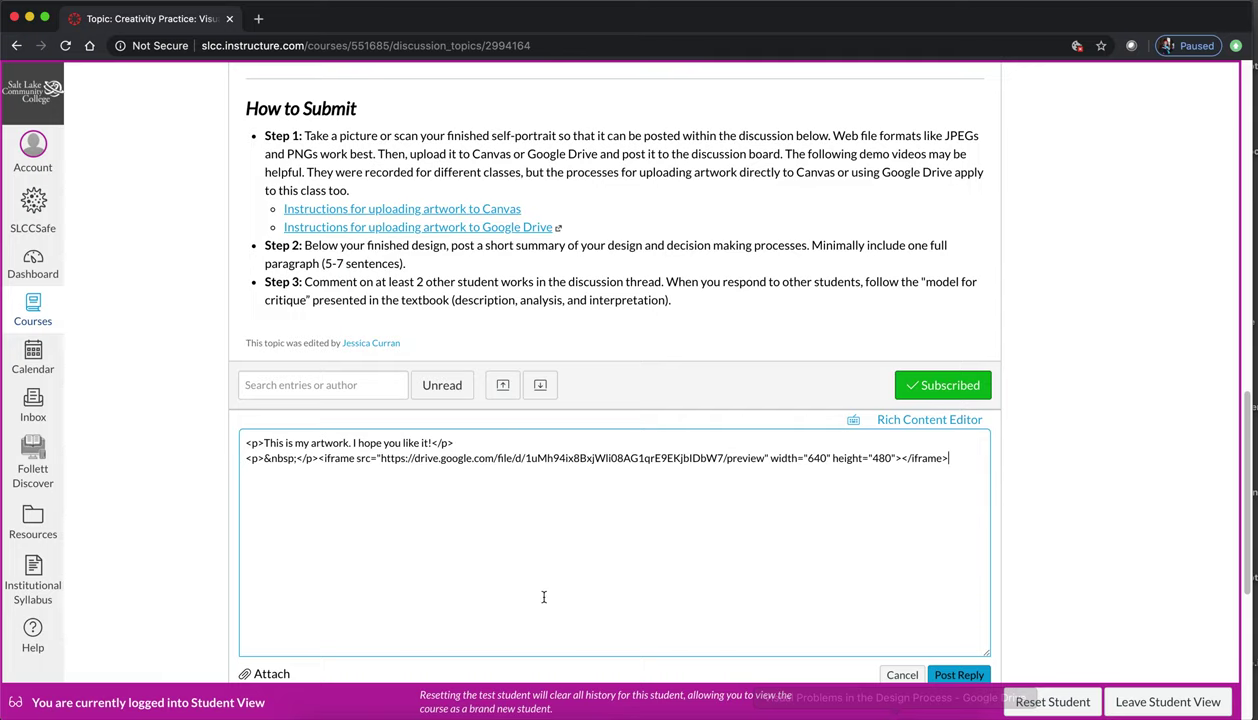
scroll(1033, 577, "down", 3)
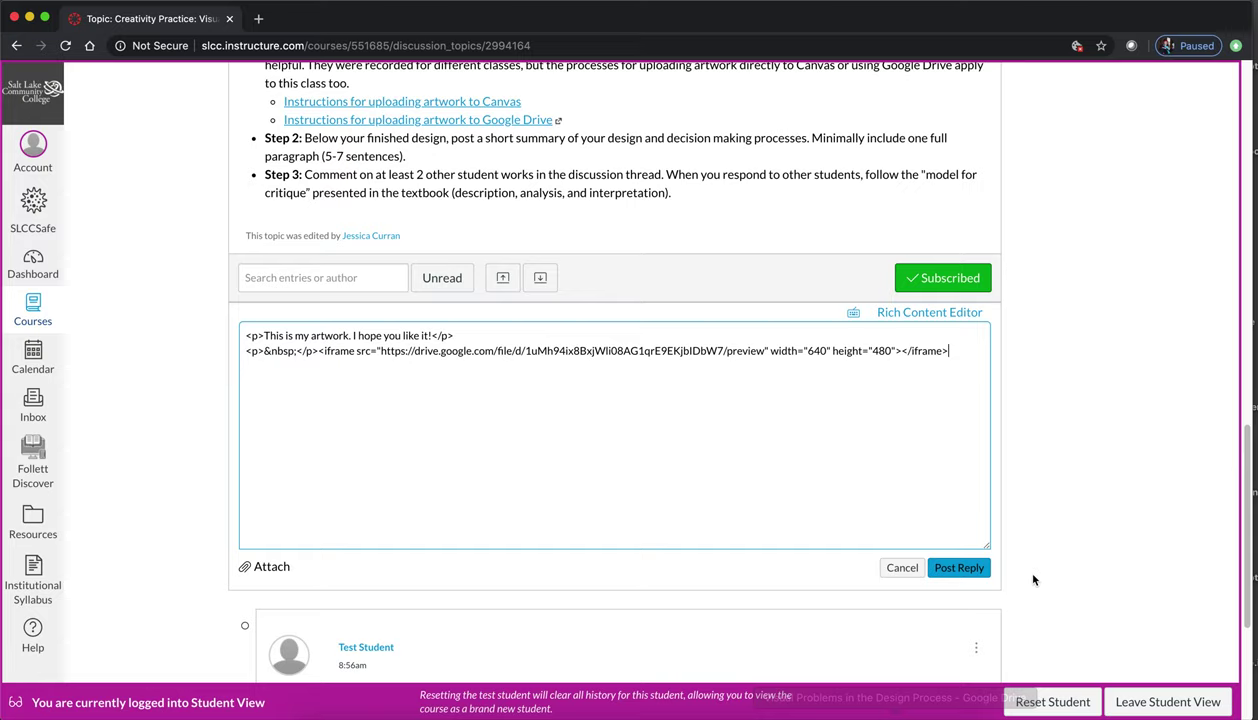
- Switch back to the Rich Content Editor to show the embedded bike image and post the reply
left_click(914, 313)
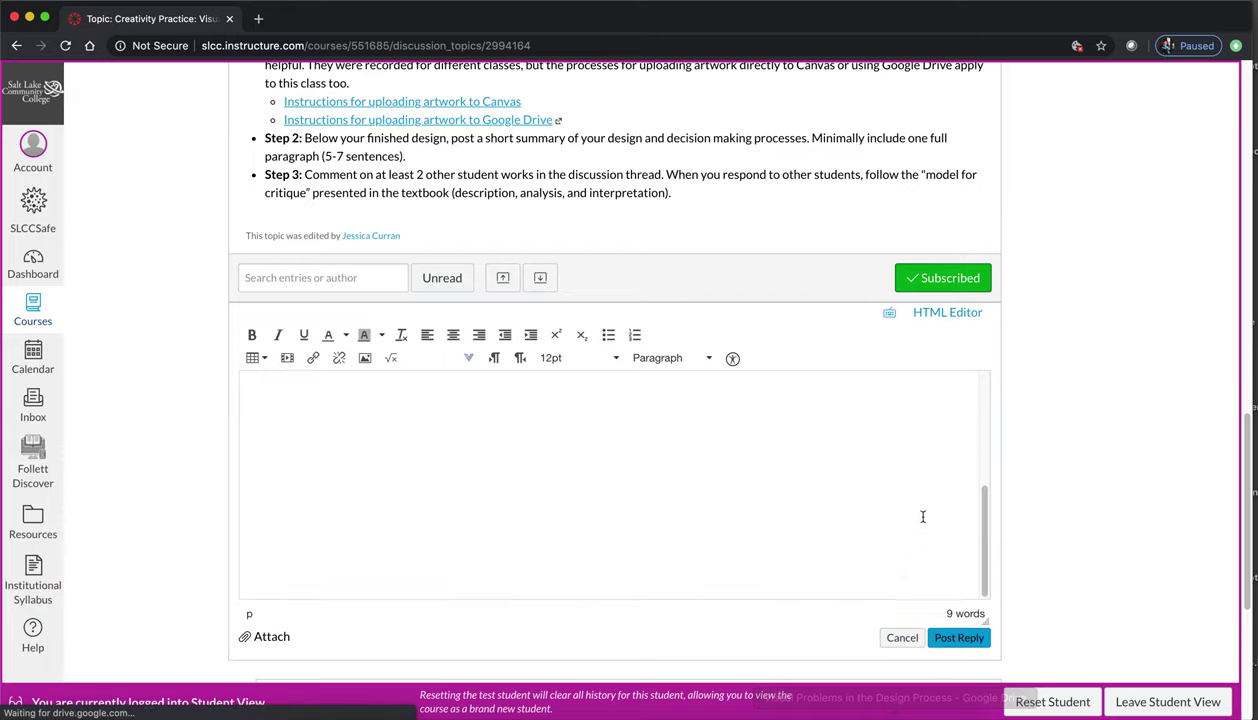
scroll(907, 511, "up", 3)
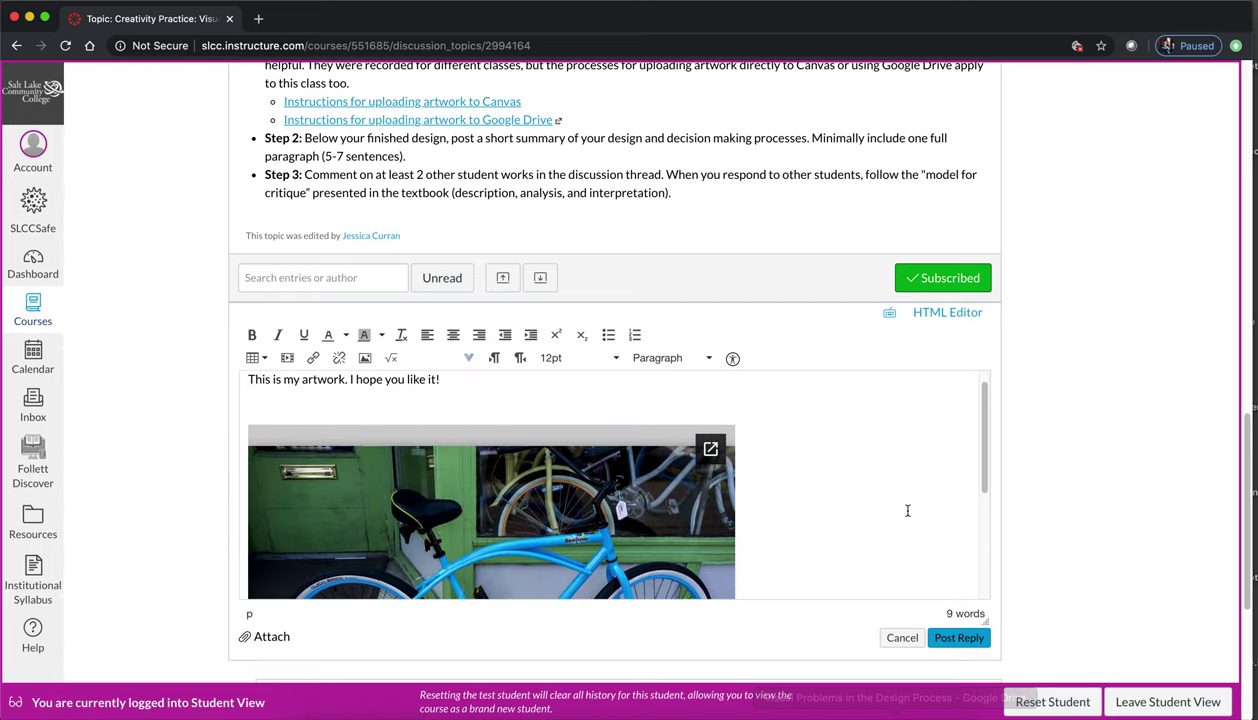
scroll(907, 511, "down", 3)
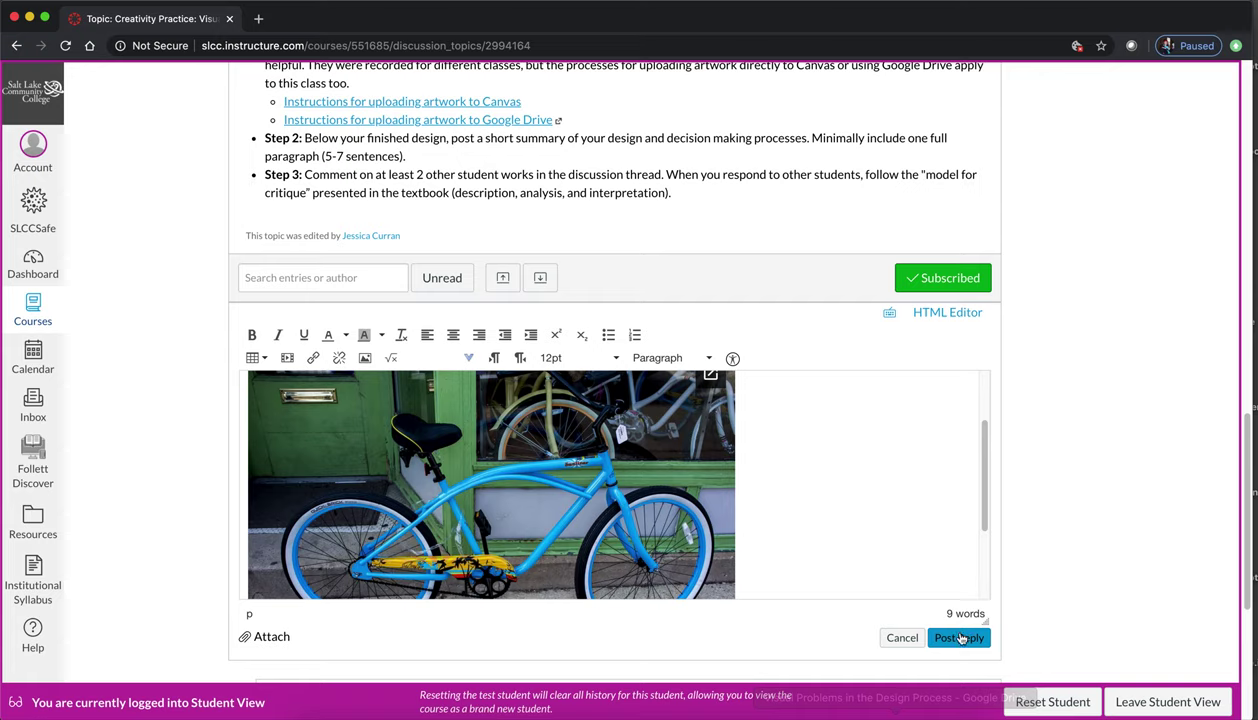
left_click(948, 636)
scroll(200, 504, "down", 7)
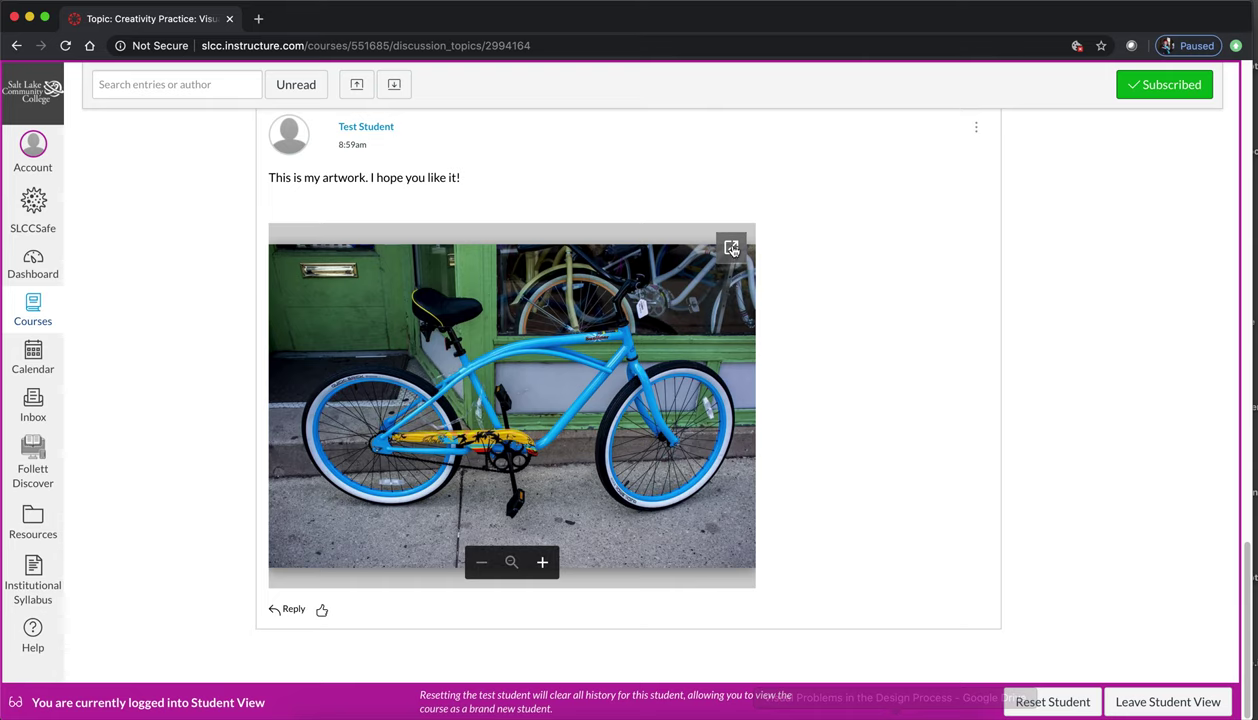
left_click(732, 249)
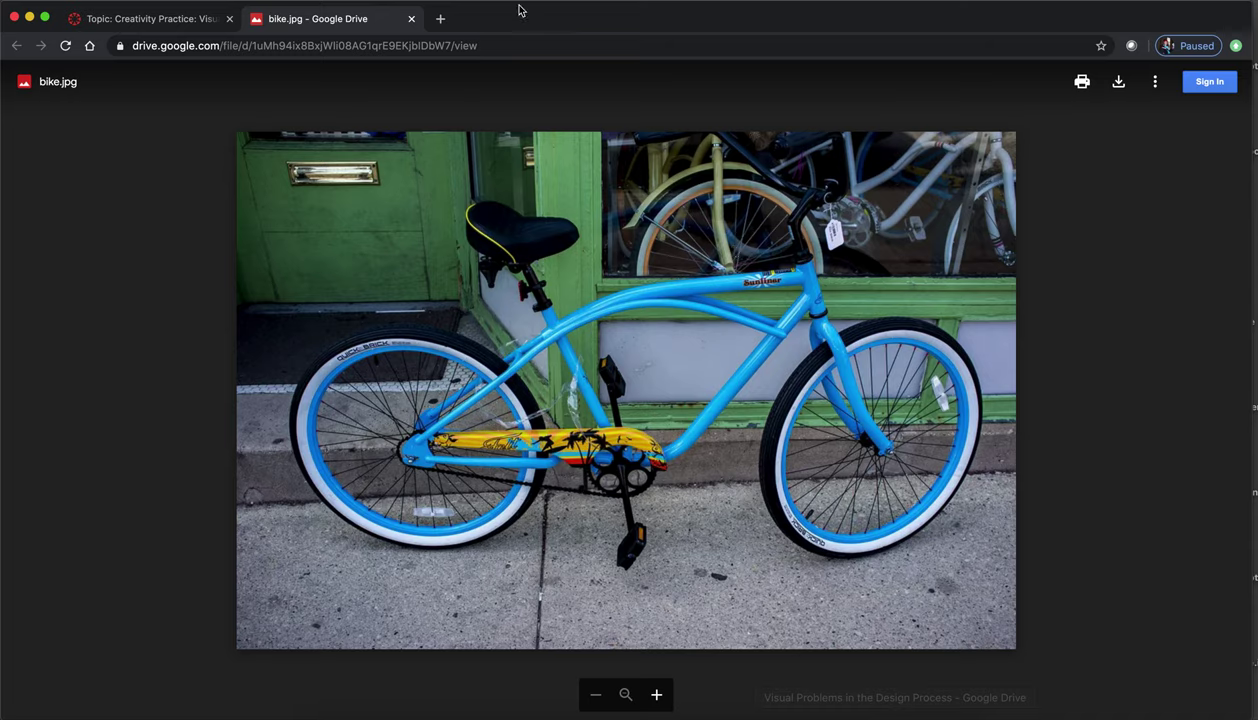
left_click(410, 19)
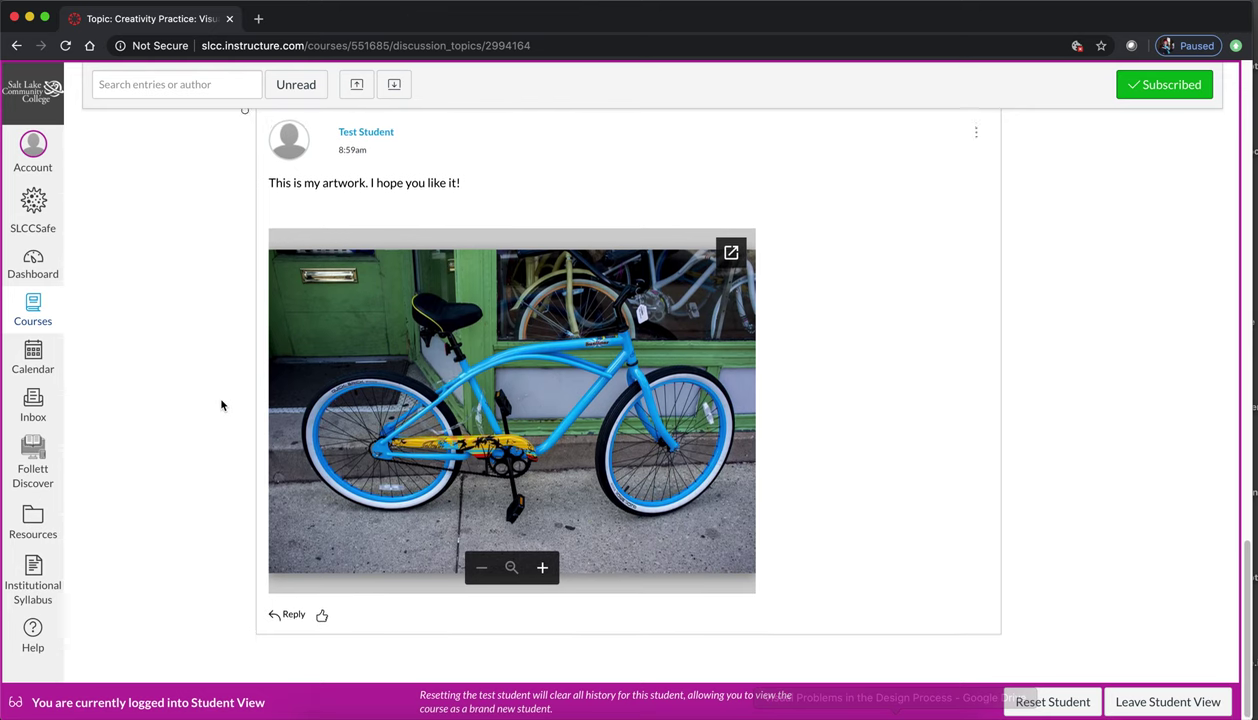